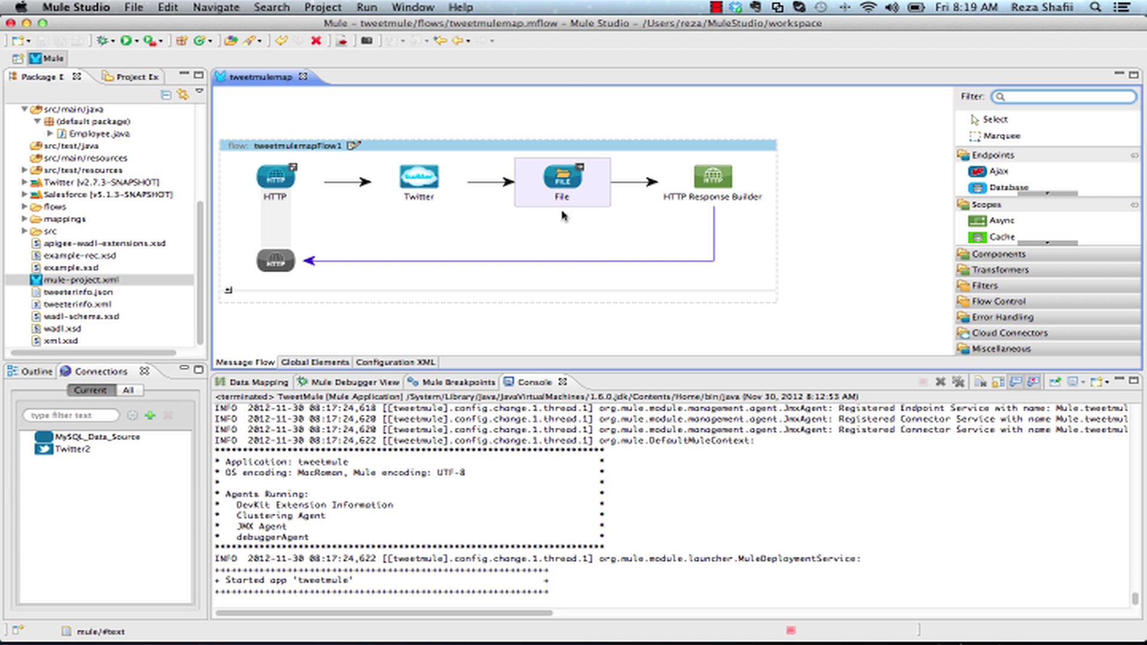
Find the DataMapper transformer in the palette by filtering for Data and insert it between Twitter and File in the flow
{"action": "left_click", "coordinate": [840, 187]}
{"action": "left_click", "coordinate": [1064, 94]}
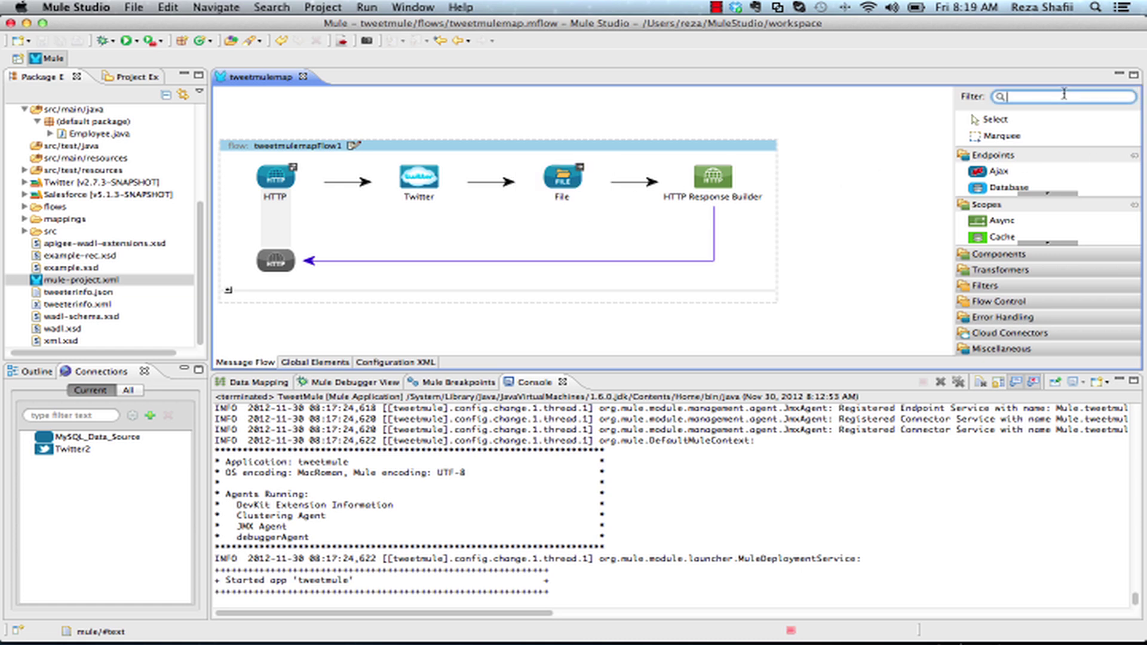
{"action": "type", "text": "Data"}
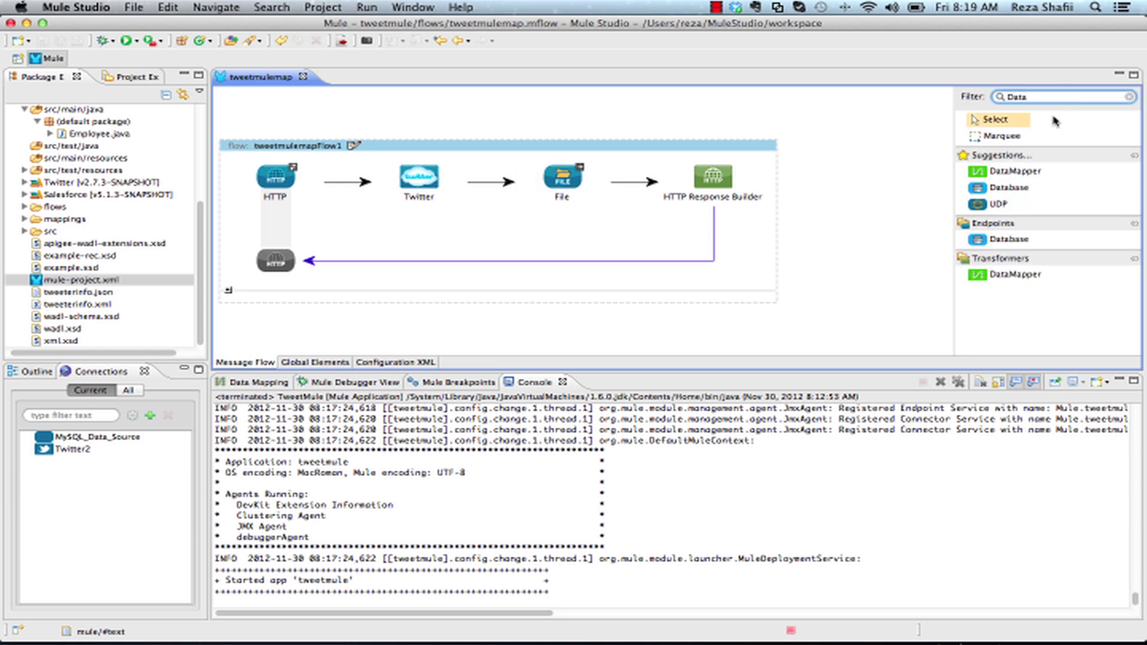
{"action": "left_click_drag", "start_coordinate": [1010, 172], "coordinate": [523, 170]}
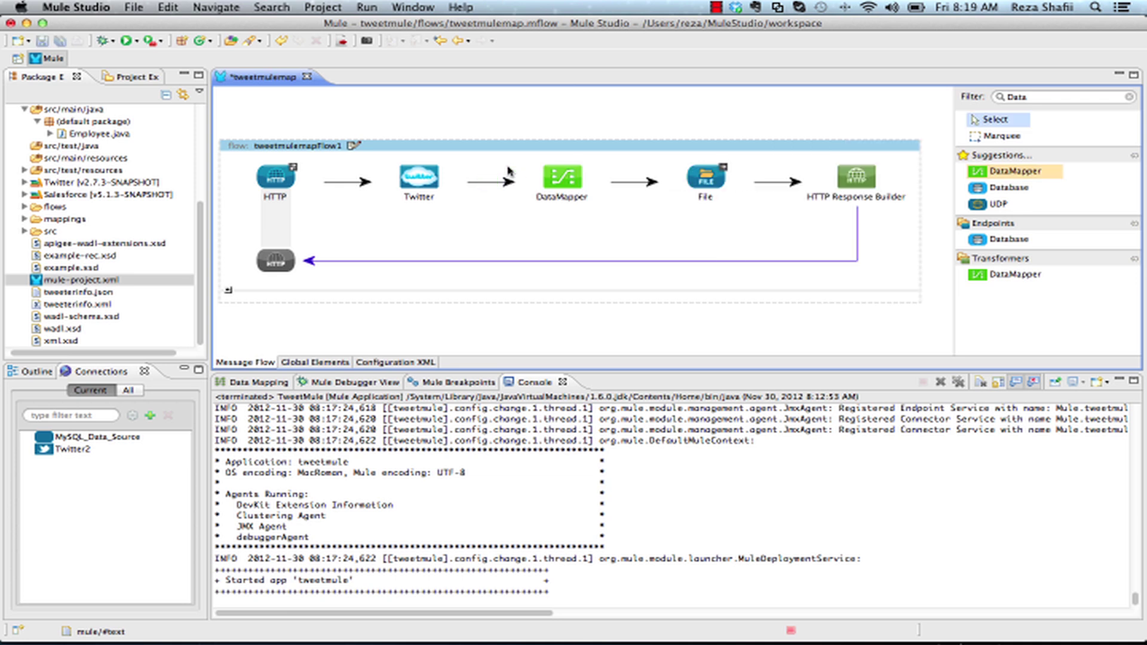
Start a new data mapping flow for the DataMapper, name it xmltolegacy, and proceed to the input and output types
{"action": "double_click", "coordinate": [555, 178]}
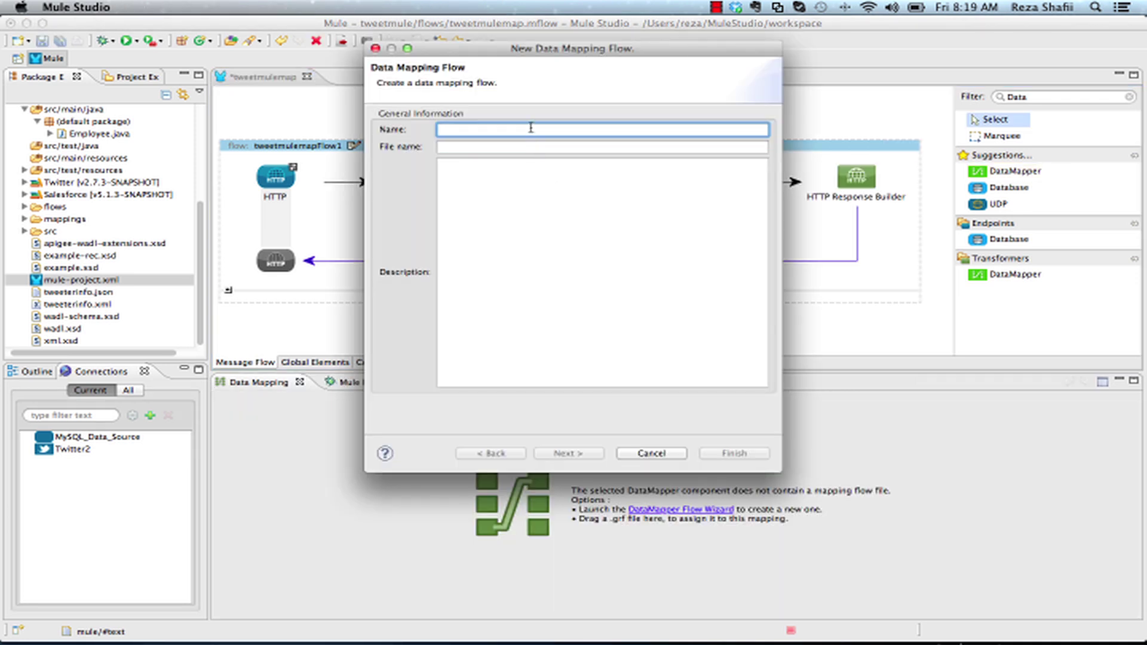
{"action": "type", "text": "xml"}
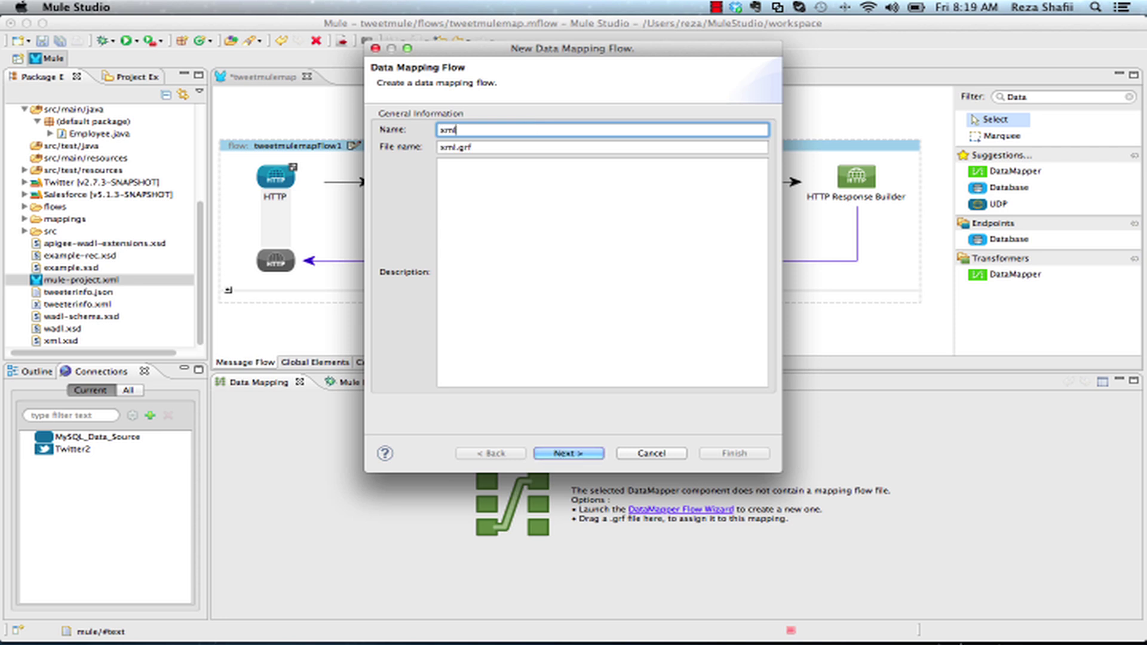
{"action": "type", "text": "tolegacy"}
{"action": "left_click", "coordinate": [590, 453]}
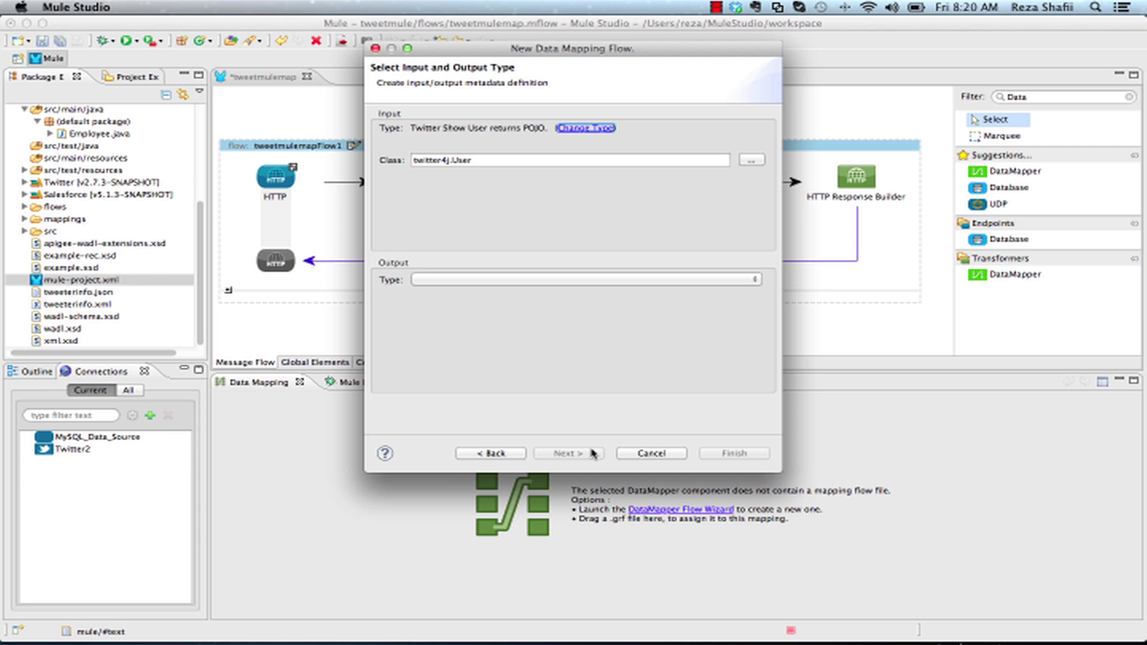
Set the mapping's output type to Fixed Width with a user-defined structure
{"action": "left_click", "coordinate": [582, 280]}
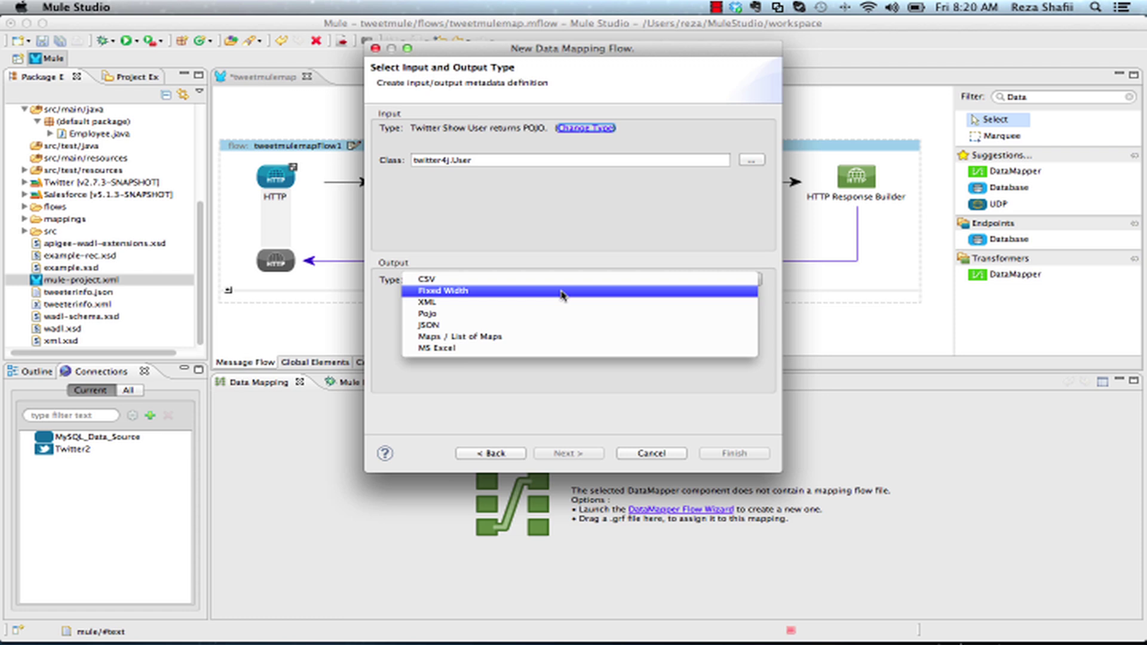
{"action": "left_click", "coordinate": [563, 291]}
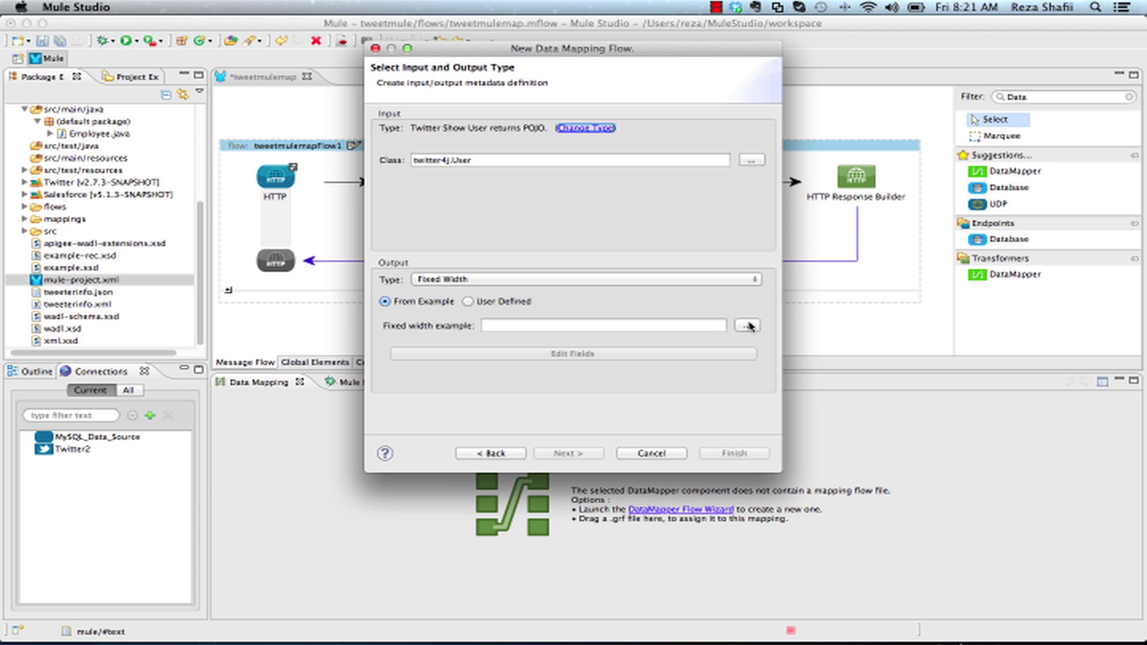
{"action": "left_click", "coordinate": [748, 325]}
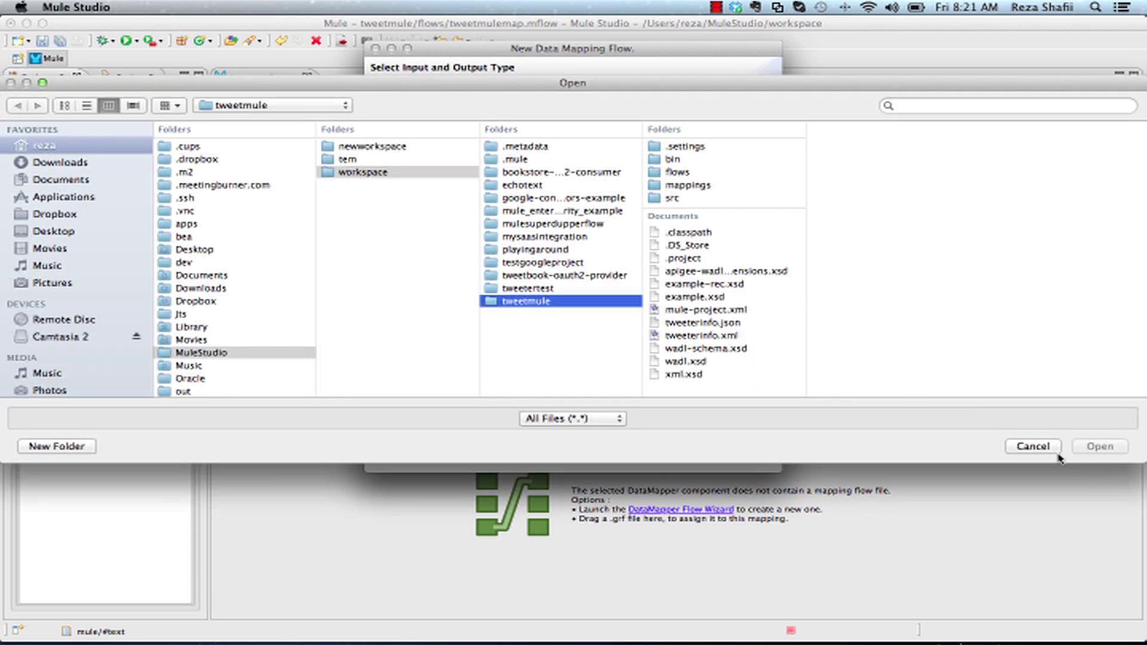
{"action": "left_click", "coordinate": [1033, 447]}
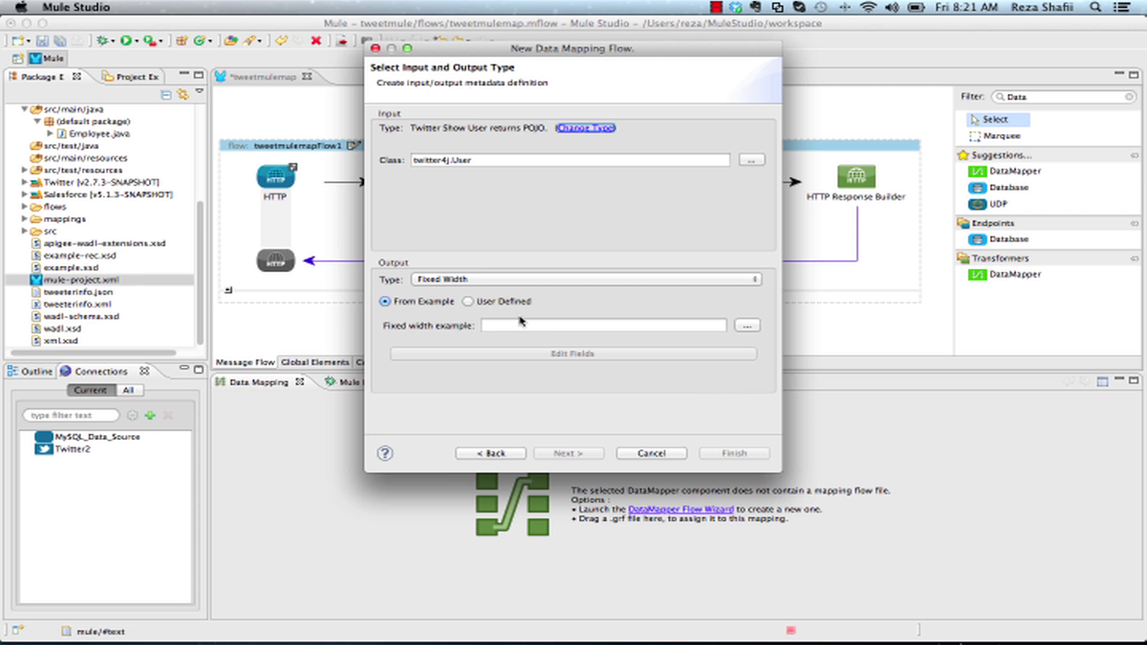
{"action": "left_click", "coordinate": [467, 301]}
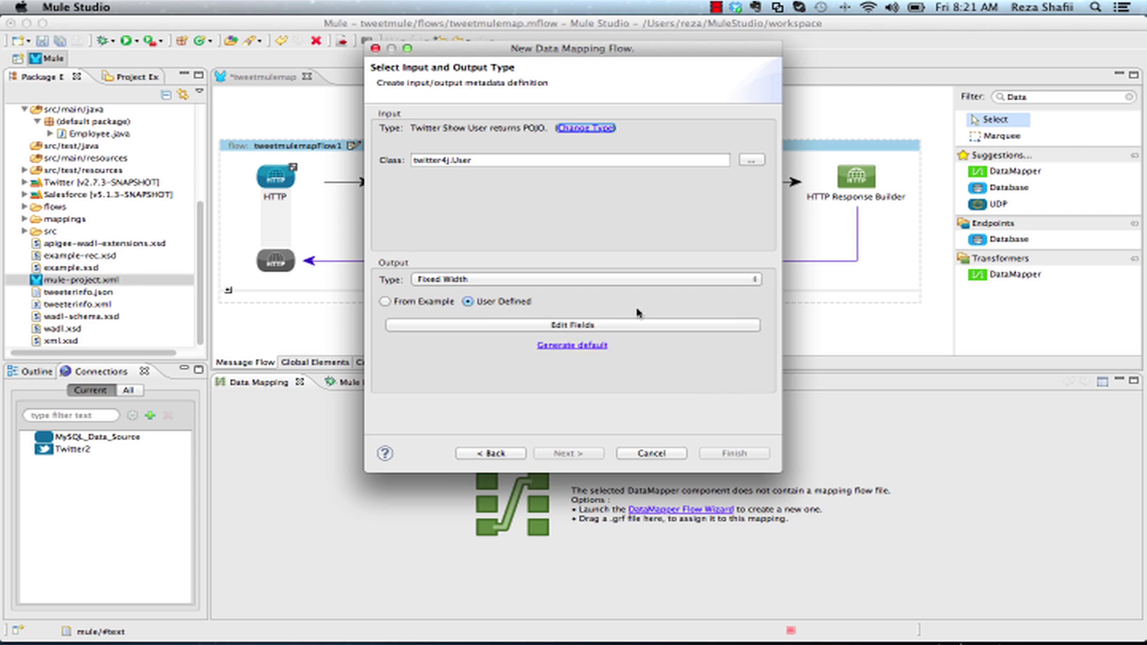
{"action": "left_click", "coordinate": [628, 324]}
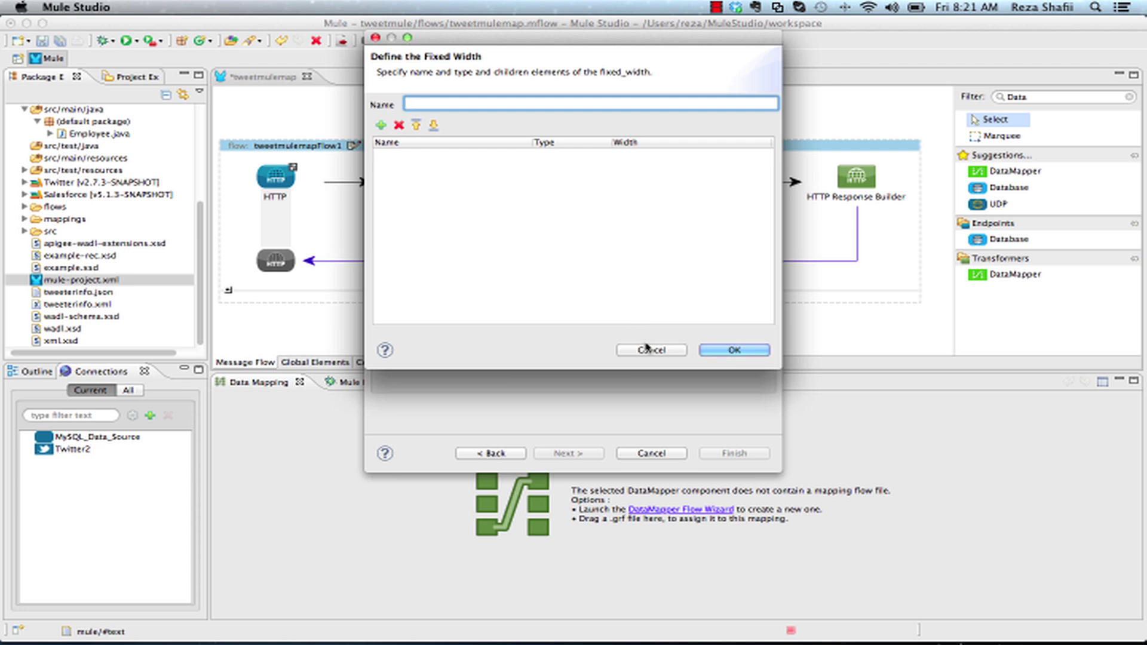
{"action": "left_click", "coordinate": [382, 126]}
{"action": "left_click", "coordinate": [382, 126]}
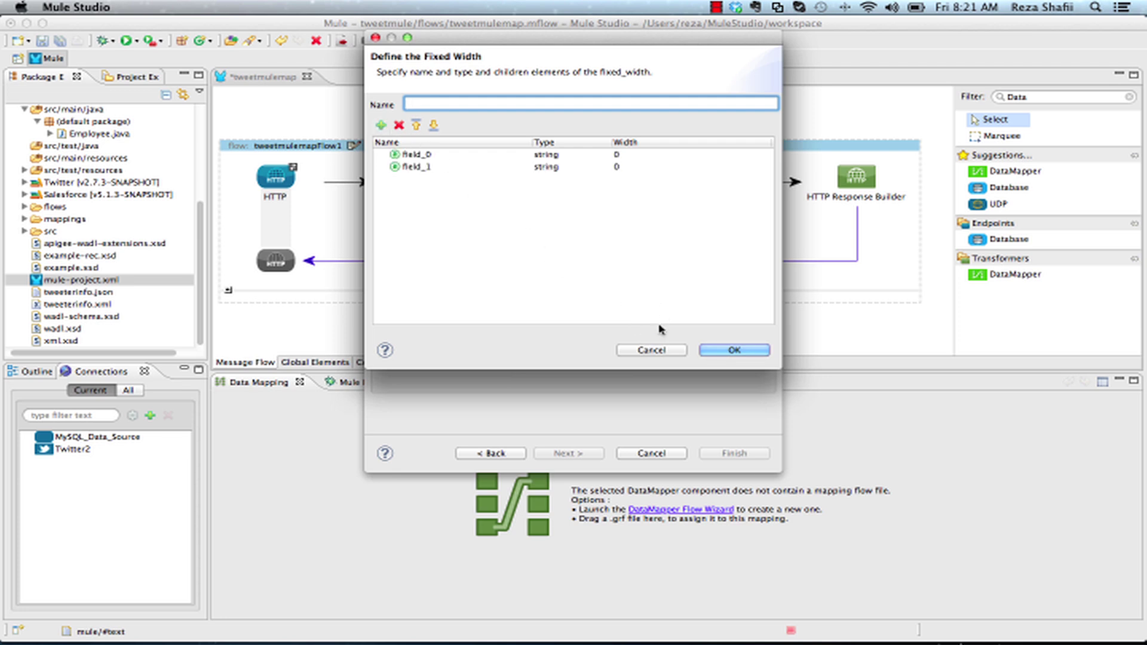
{"action": "left_click", "coordinate": [651, 350]}
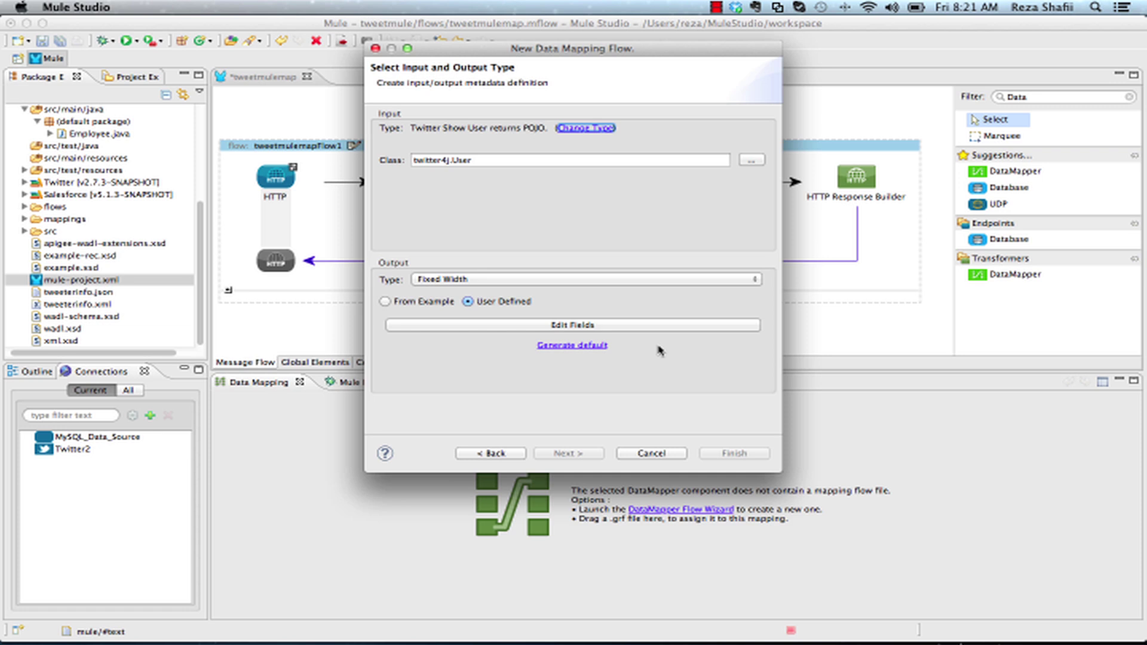
Generate the default fixed-width output fields, create the mapping flow, and enlarge the Data Mapping view to inspect the field mappings
{"action": "left_click", "coordinate": [591, 348]}
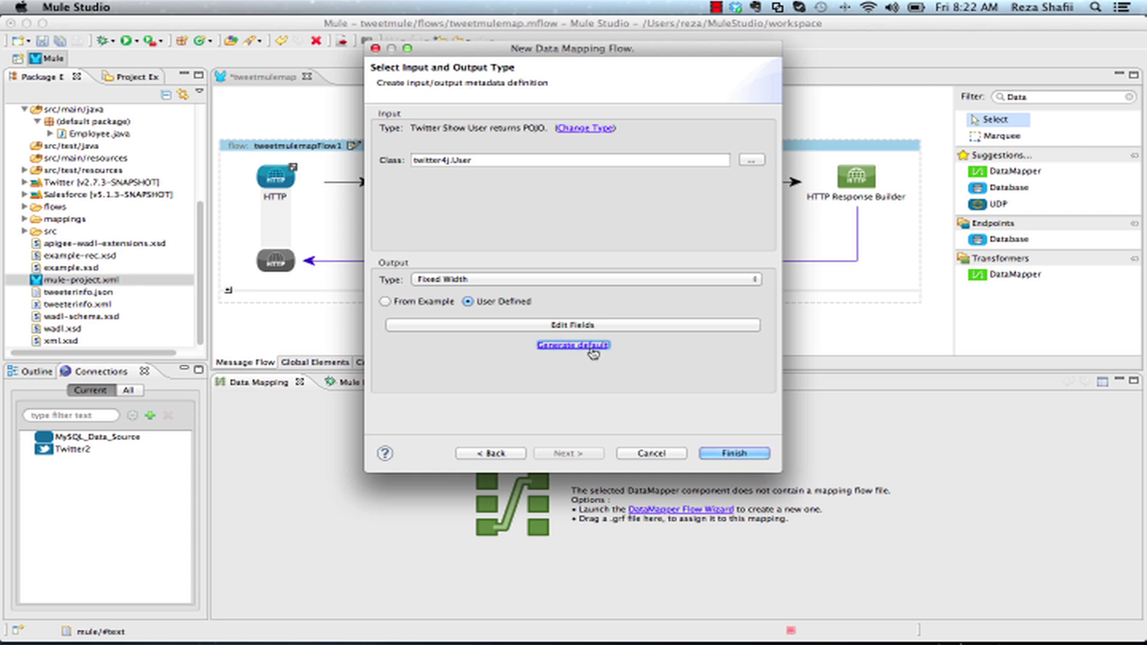
{"action": "left_click", "coordinate": [717, 452]}
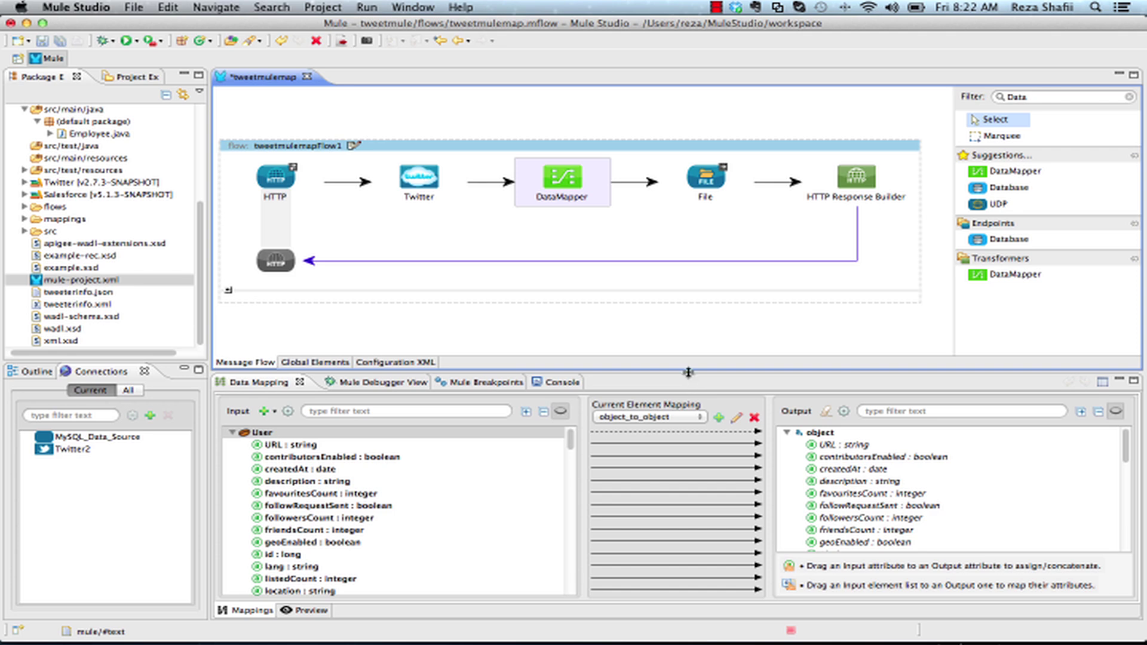
{"action": "left_click_drag", "start_coordinate": [690, 371], "coordinate": [693, 236]}
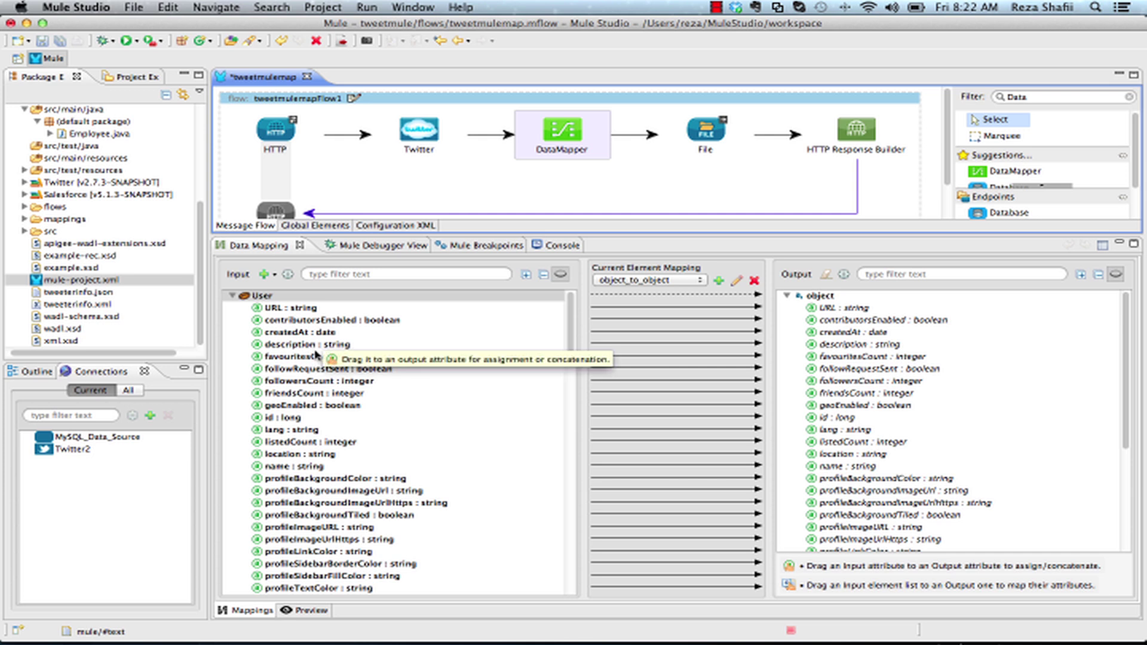
{"action": "left_click_drag", "start_coordinate": [316, 355], "coordinate": [858, 351]}
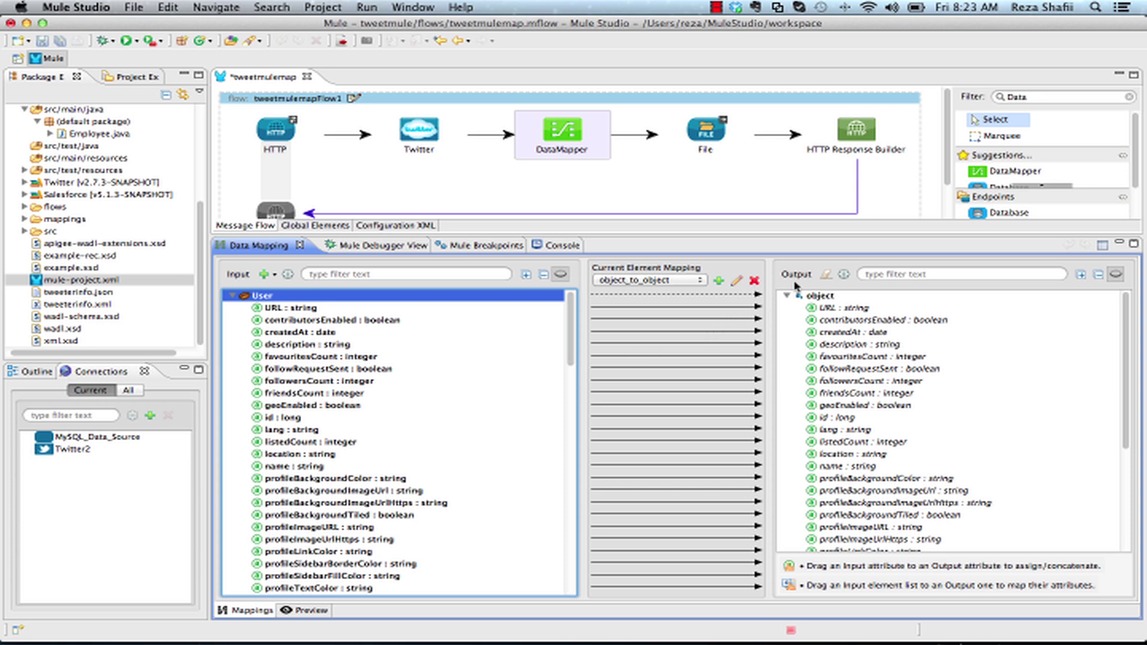
Delete the description field from the user-defined fixed-width output and reload the metadata to regenerate the default mappings
{"action": "left_click", "coordinate": [844, 275]}
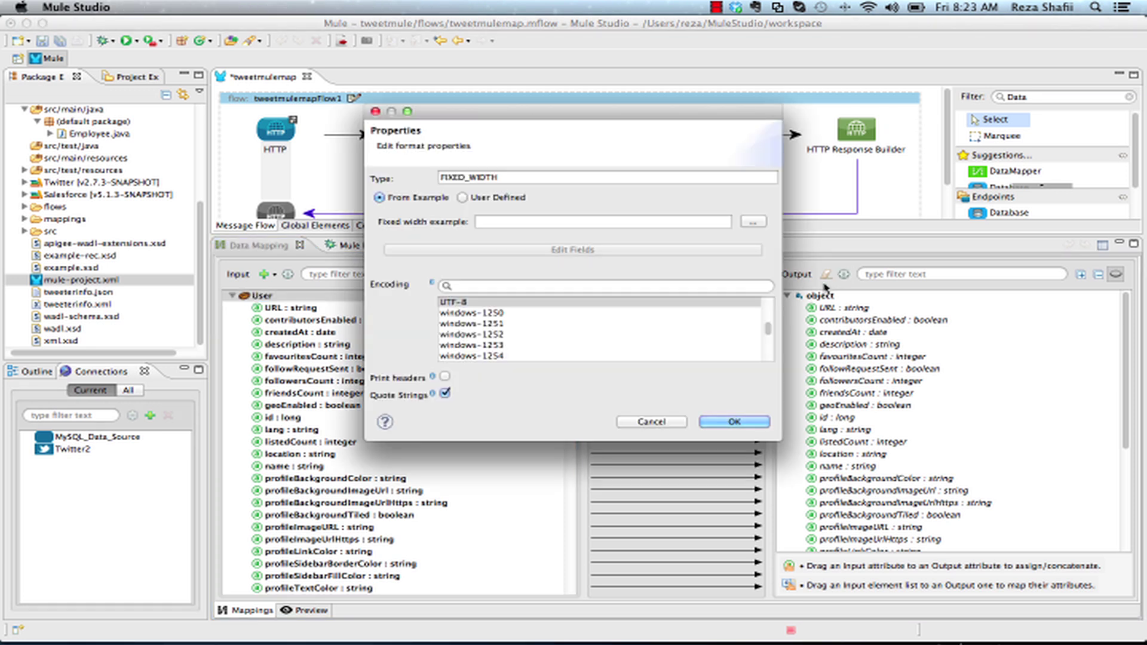
{"action": "left_click", "coordinate": [462, 197]}
{"action": "left_click", "coordinate": [548, 224]}
{"action": "left_click", "coordinate": [466, 170]}
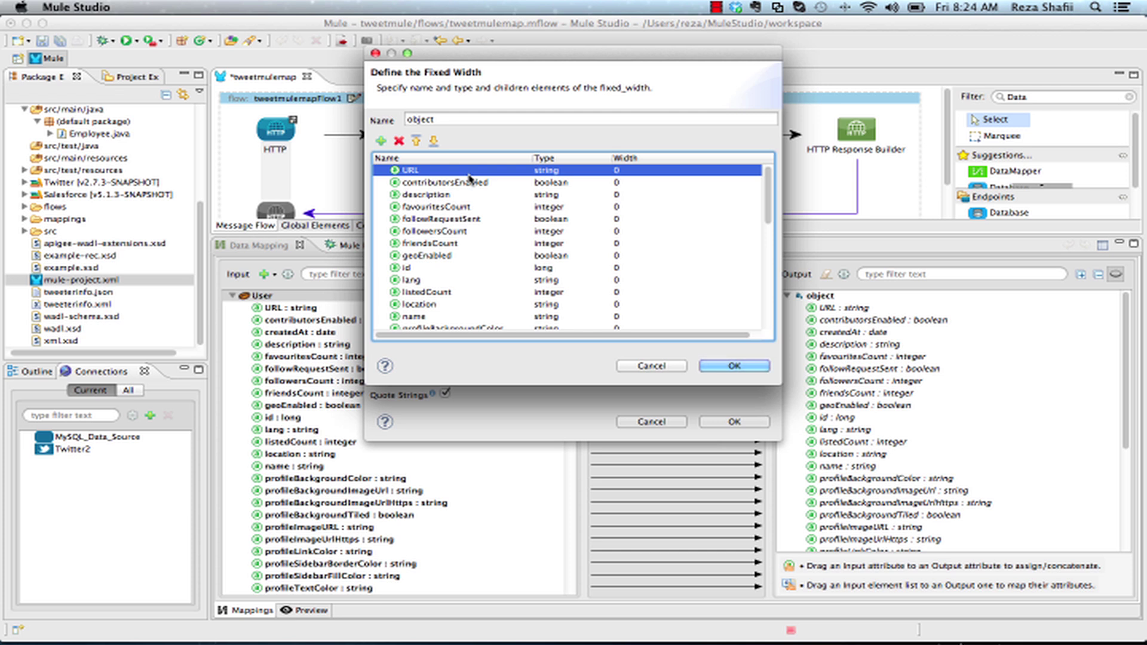
{"action": "left_click", "coordinate": [451, 193]}
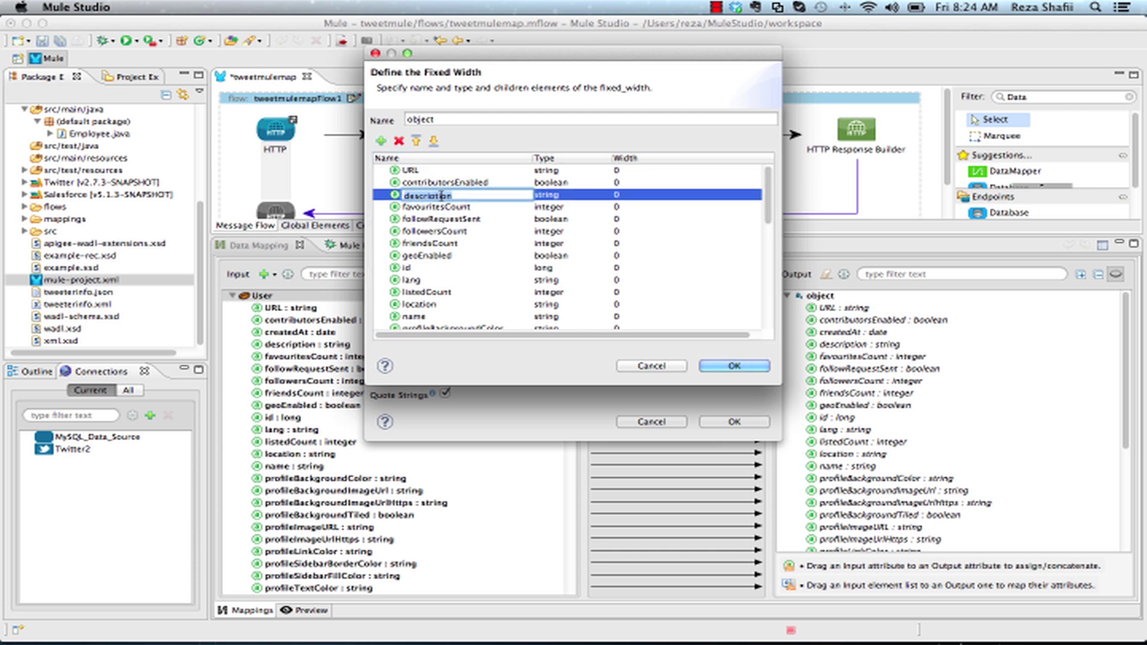
{"action": "left_click", "coordinate": [398, 141]}
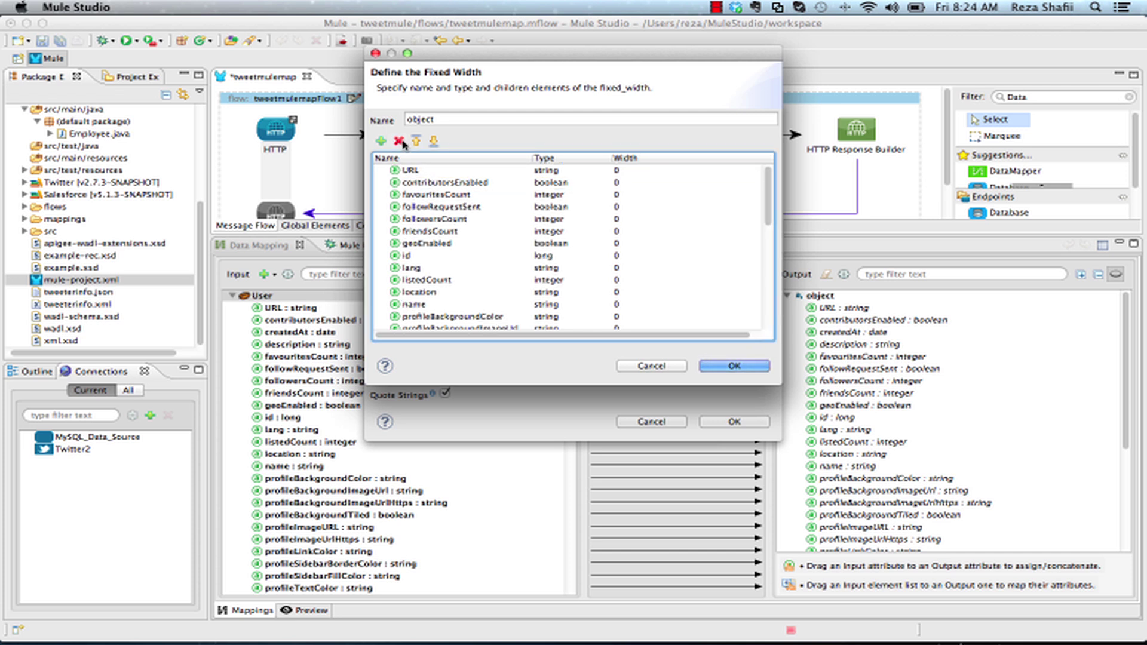
{"action": "left_click", "coordinate": [706, 365]}
{"action": "left_click", "coordinate": [715, 423]}
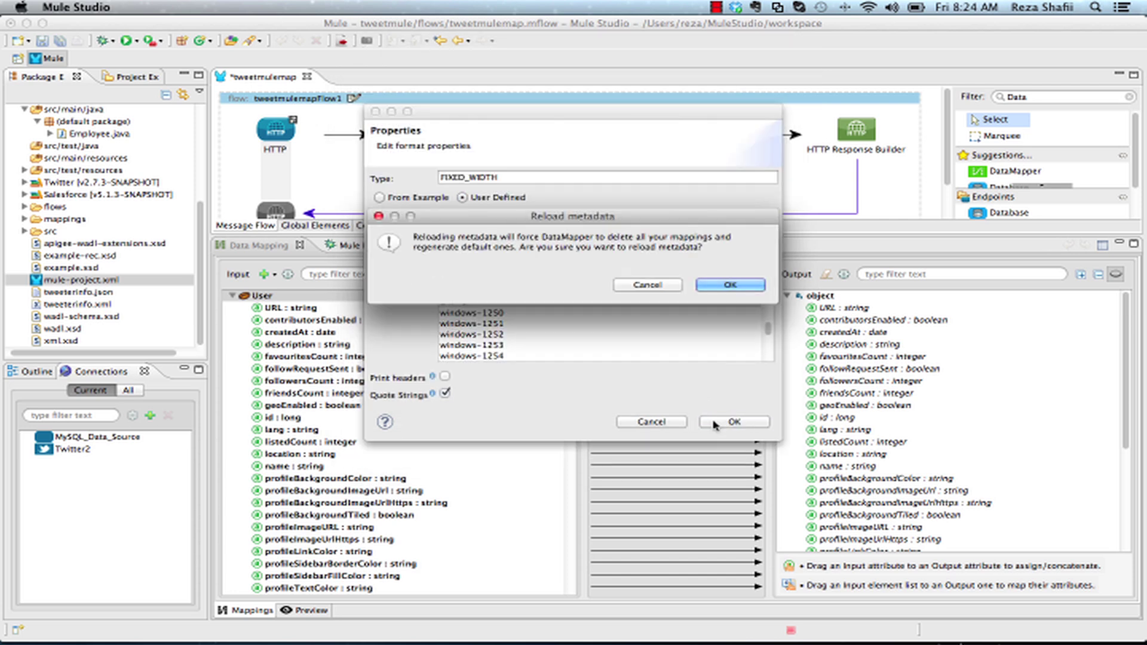
{"action": "left_click", "coordinate": [708, 282]}
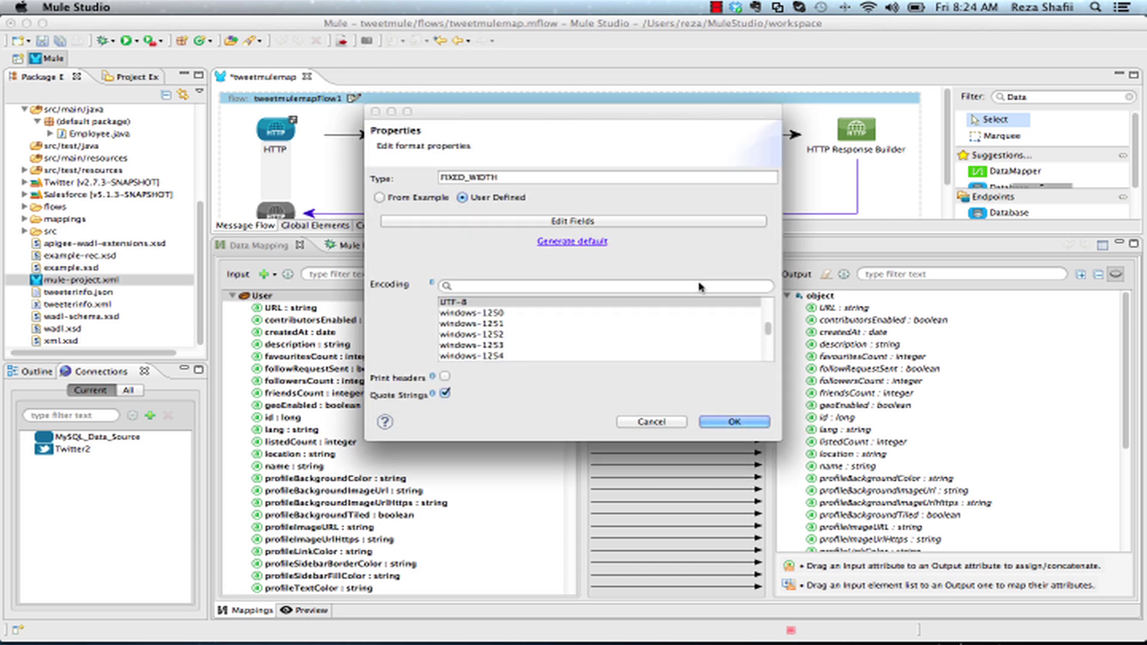
{"action": "left_click", "coordinate": [703, 423]}
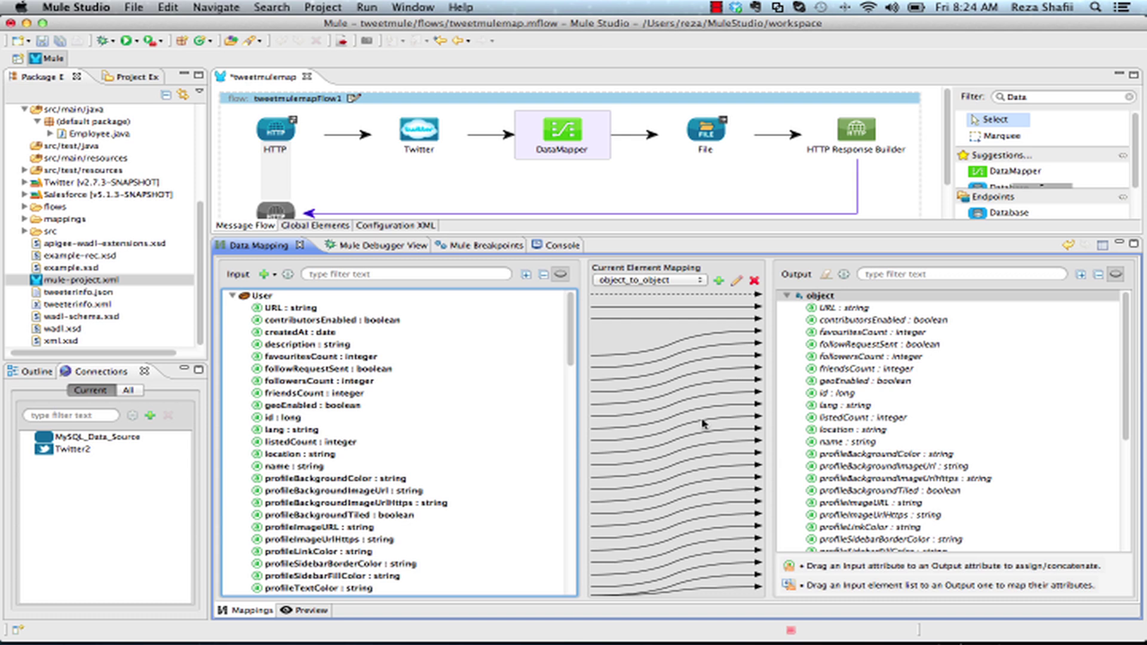
Enlarge the flow canvas, filter the palette for flow, and add a new Flow scope below tweetmulemapFlow1
{"action": "left_click_drag", "start_coordinate": [462, 235], "coordinate": [463, 405]}
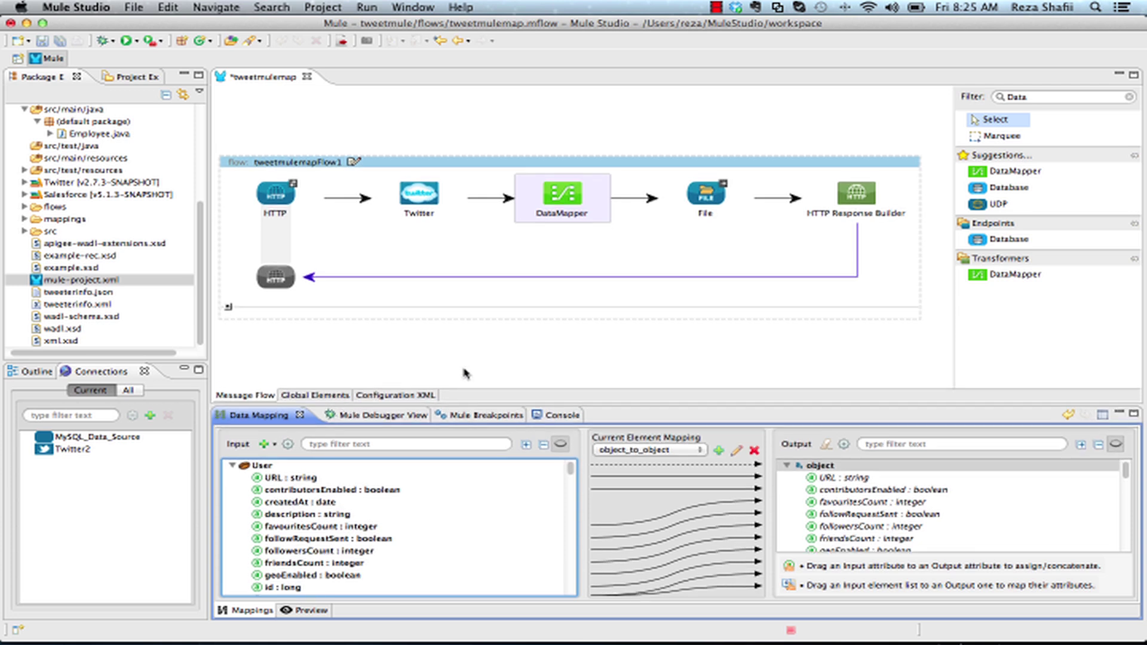
{"action": "left_click", "coordinate": [732, 348]}
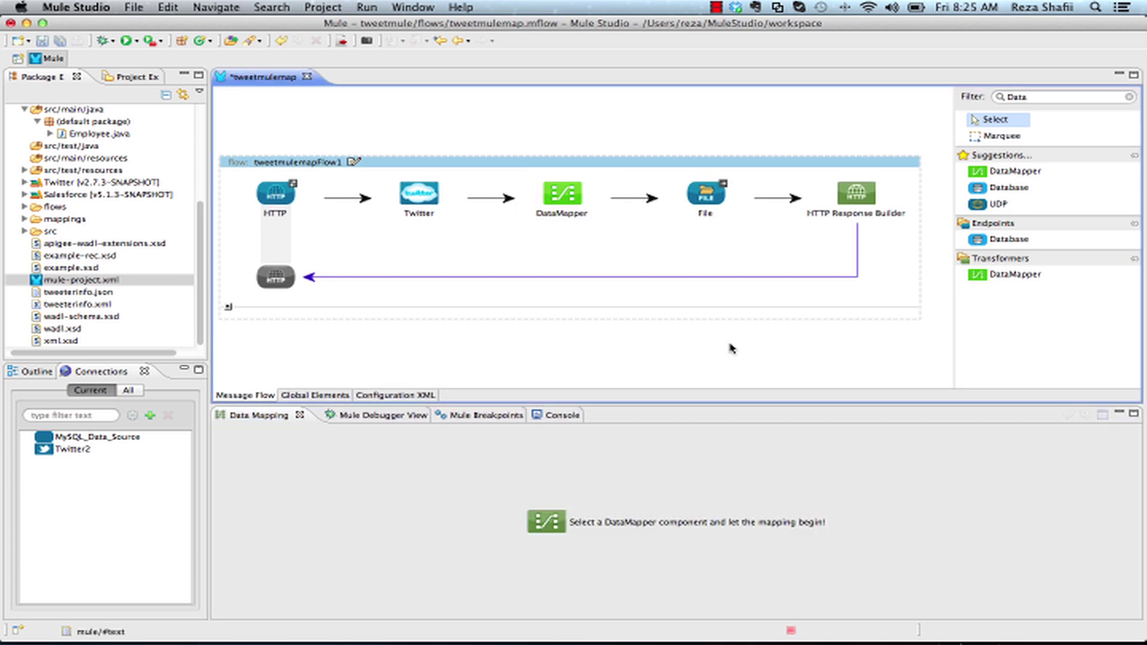
{"action": "left_click", "coordinate": [1045, 97]}
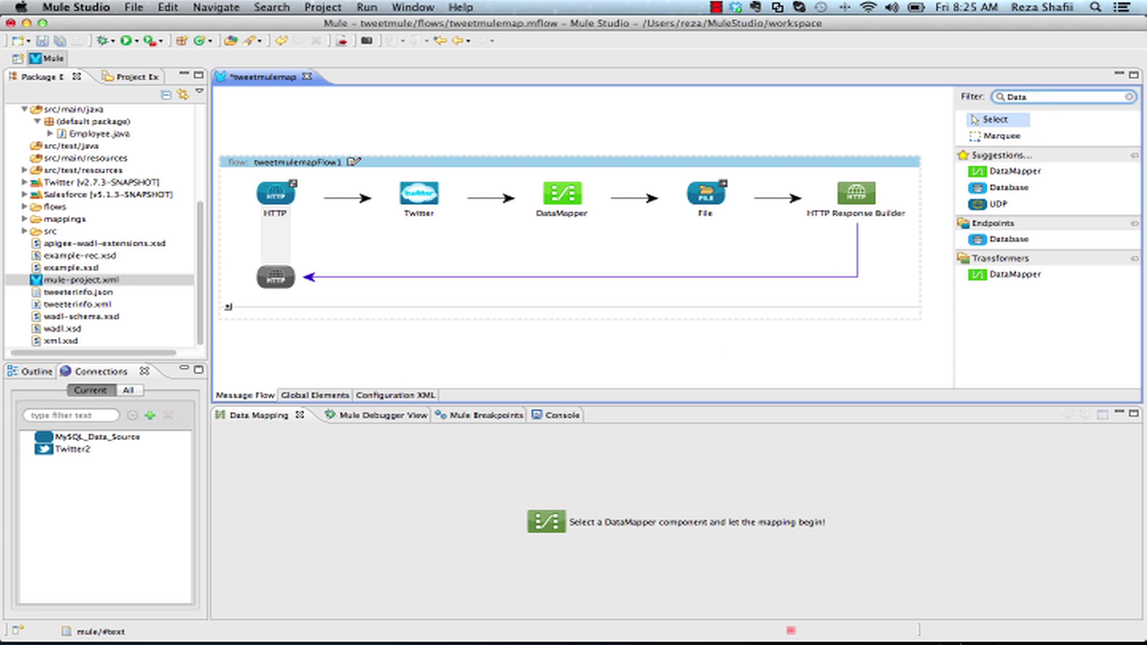
{"action": "key", "text": "BackSpace"}
{"action": "key", "text": "BackSpace"}
{"action": "key", "text": "BackSpace"}
{"action": "key", "text": "BackSpace"}
{"action": "type", "text": "flow"}
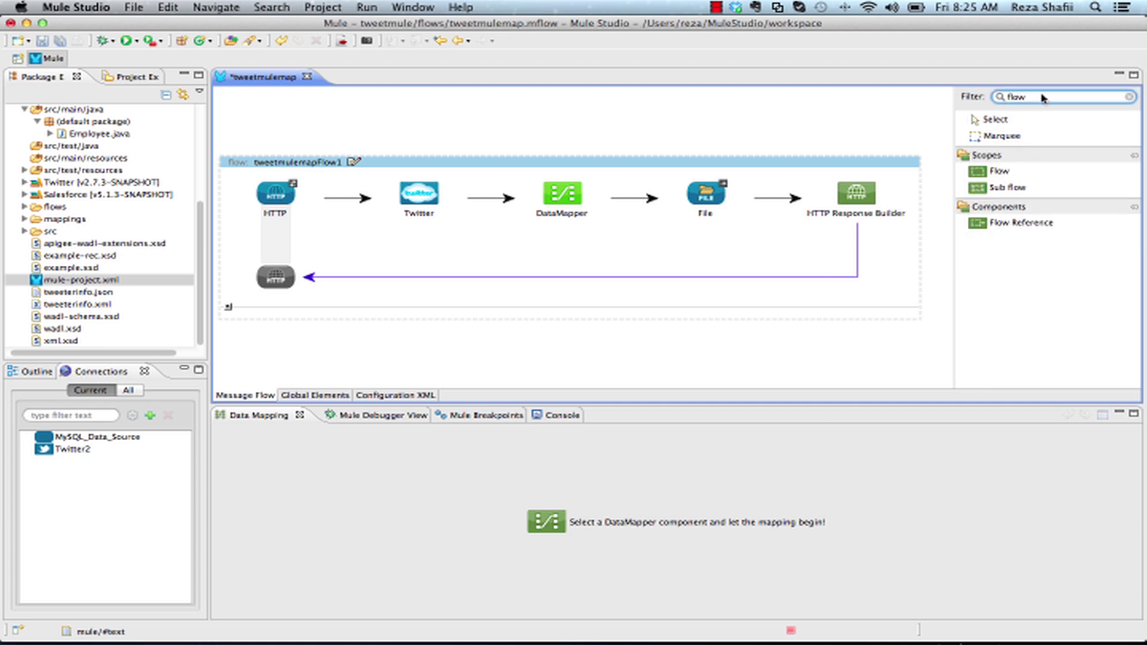
{"action": "left_click_drag", "start_coordinate": [995, 171], "coordinate": [356, 352]}
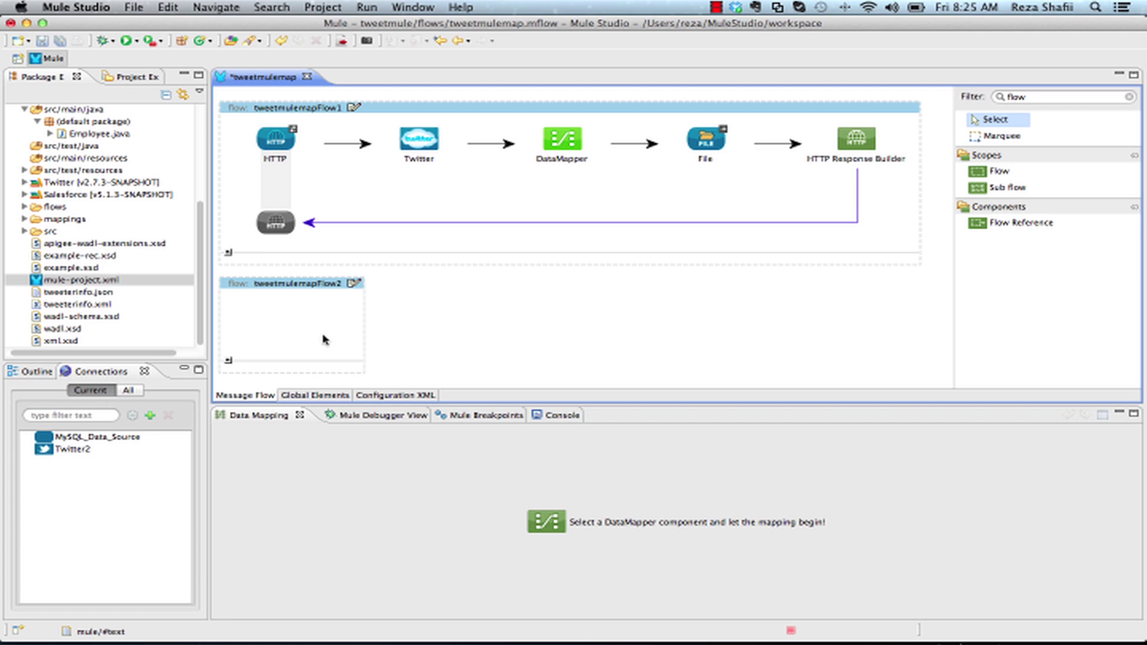
Filter the palette for Java and place a Java component inside tweetmulemapFlow2
{"action": "left_click", "coordinate": [1034, 97]}
{"action": "key", "text": "BackSpace"}
{"action": "key", "text": "BackSpace"}
{"action": "key", "text": "BackSpace"}
{"action": "key", "text": "BackSpace"}
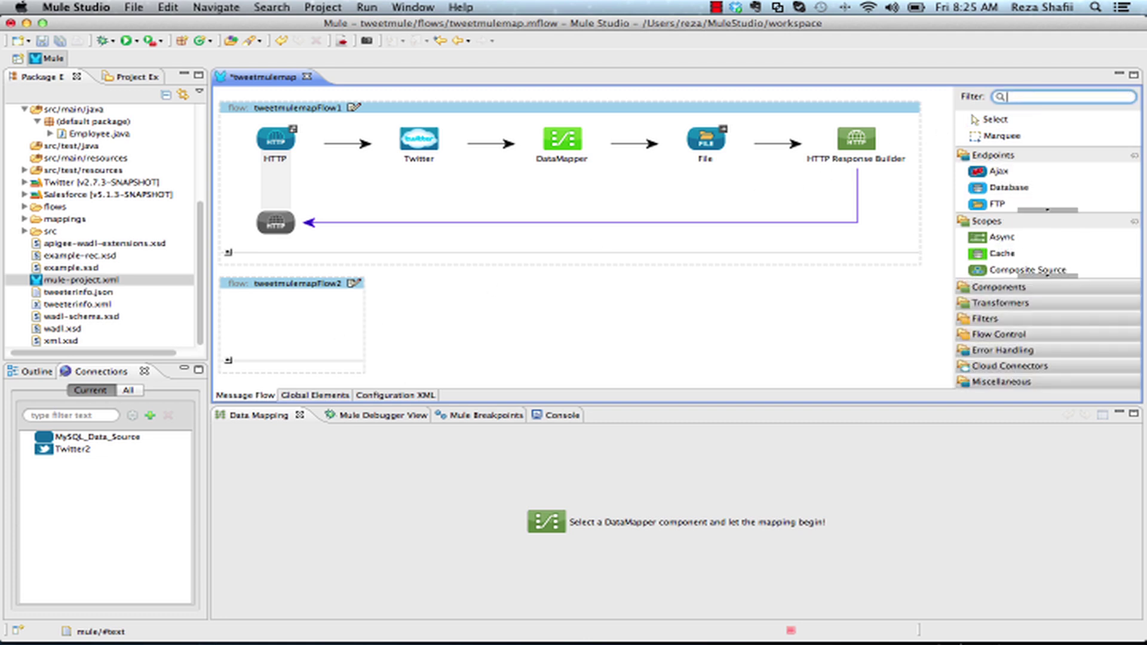
{"action": "type", "text": "Java"}
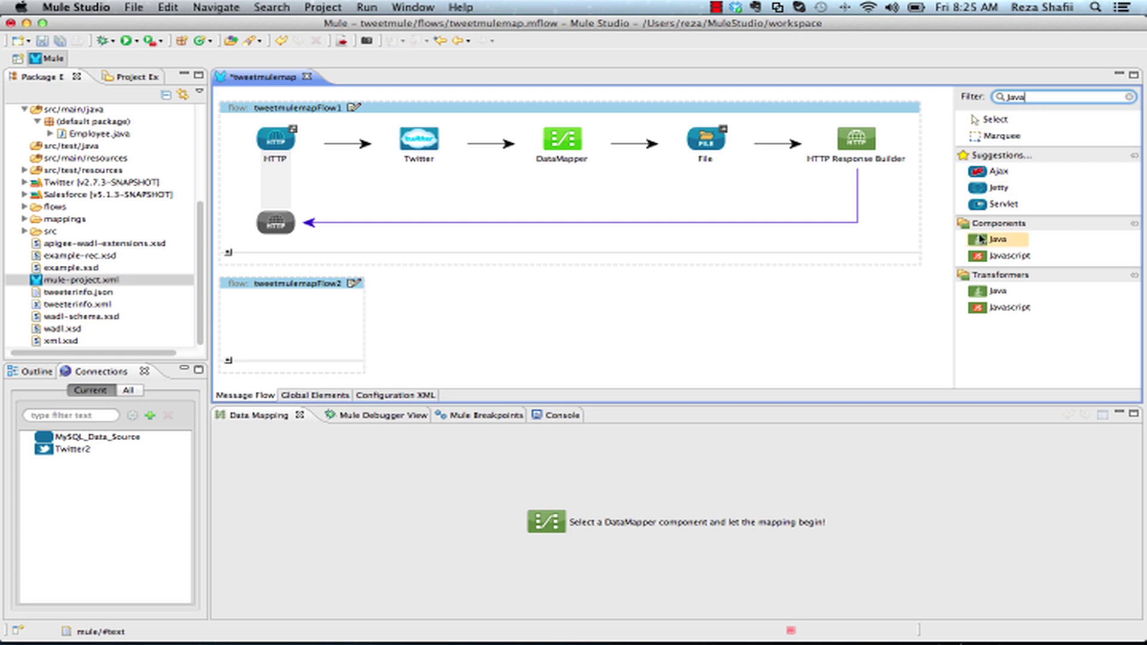
{"action": "left_click_drag", "start_coordinate": [996, 239], "coordinate": [301, 307]}
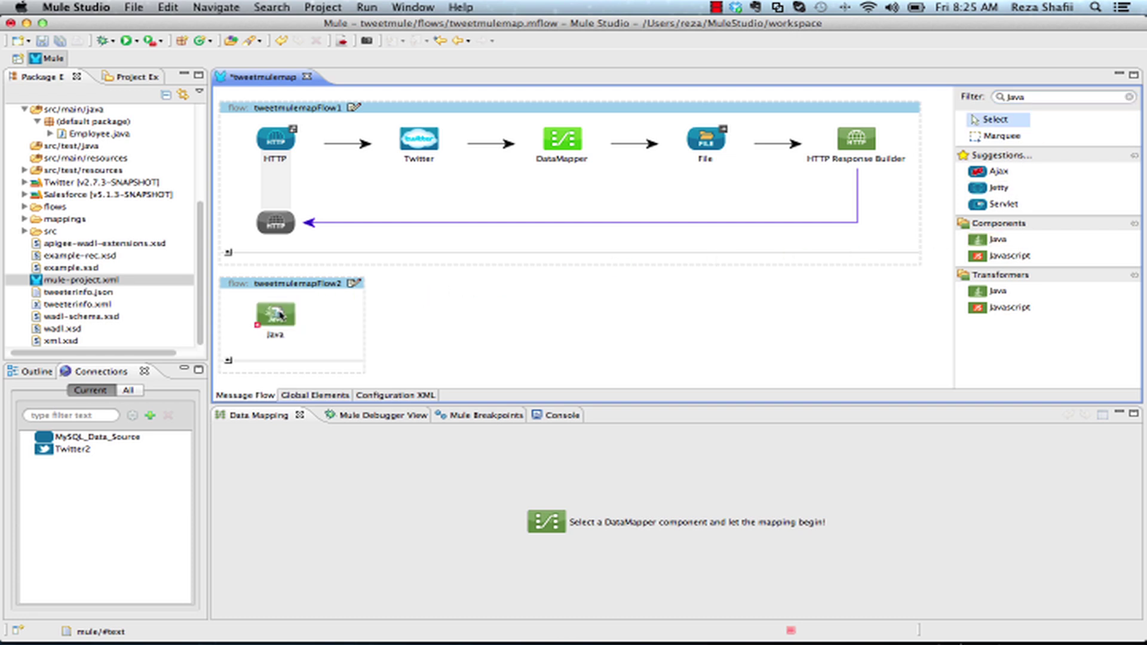
Configure the Java component in tweetmulemapFlow2 with the class Employee and a core:spring-object element as its object
{"action": "double_click", "coordinate": [289, 313]}
{"action": "left_click", "coordinate": [774, 184]}
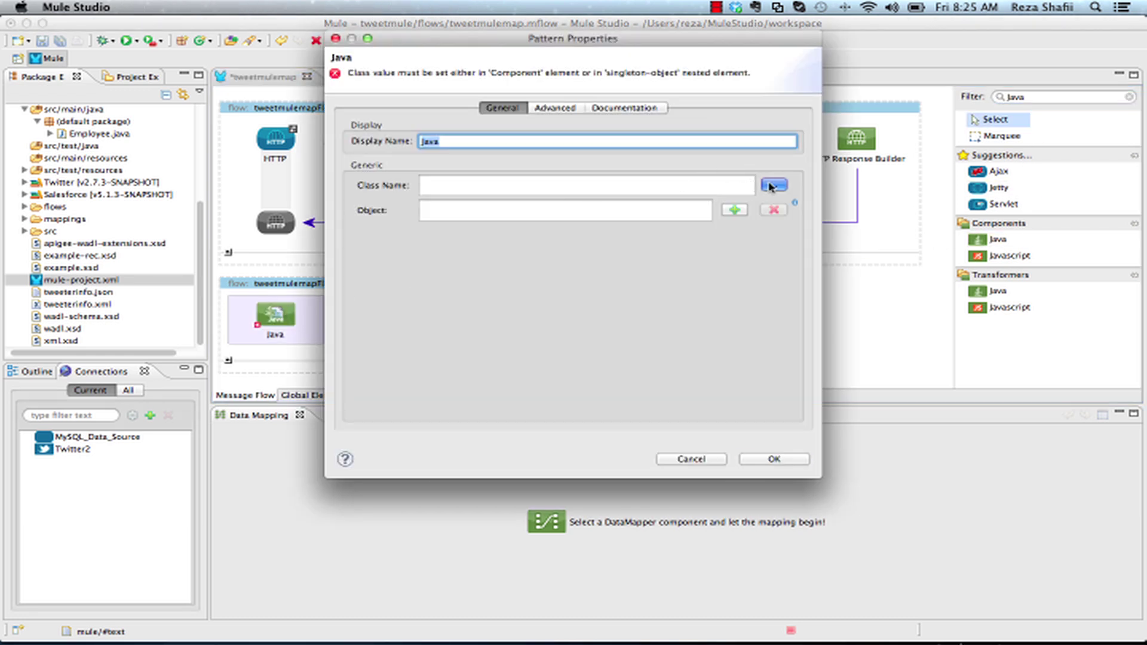
{"action": "double_click", "coordinate": [429, 97]}
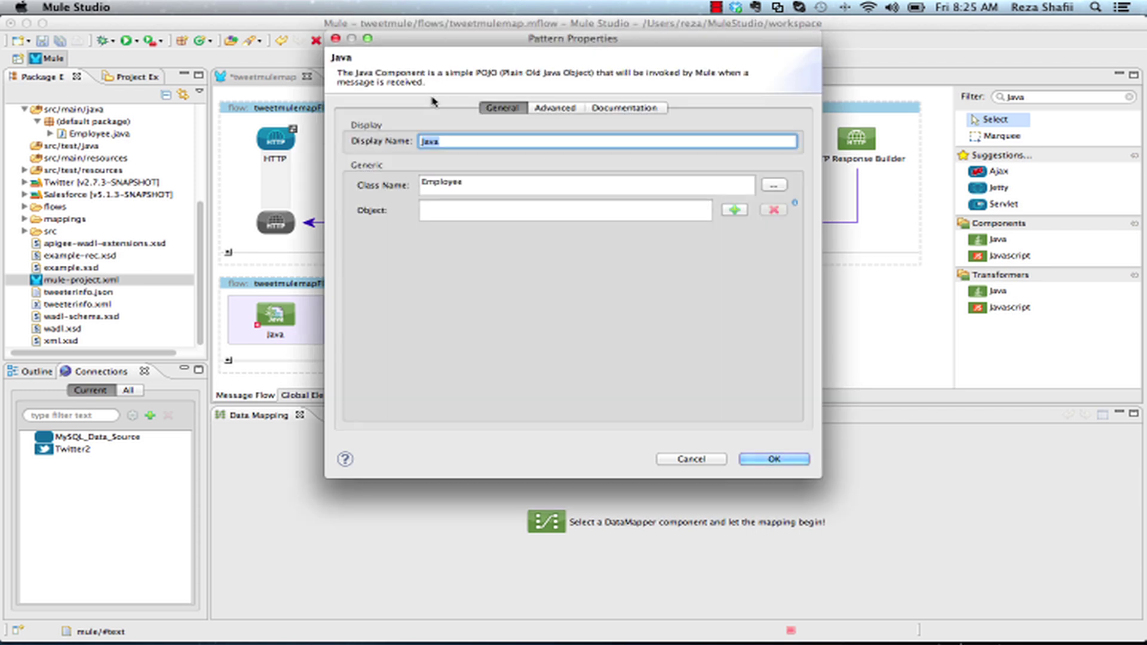
{"action": "left_click", "coordinate": [738, 210]}
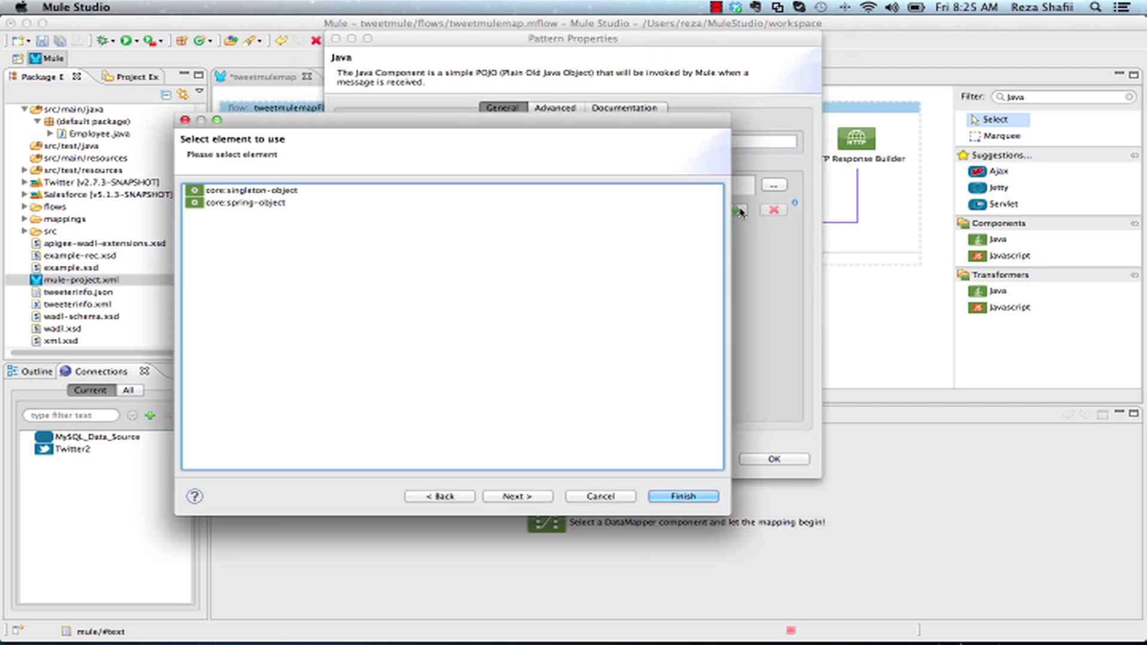
{"action": "left_click", "coordinate": [248, 203]}
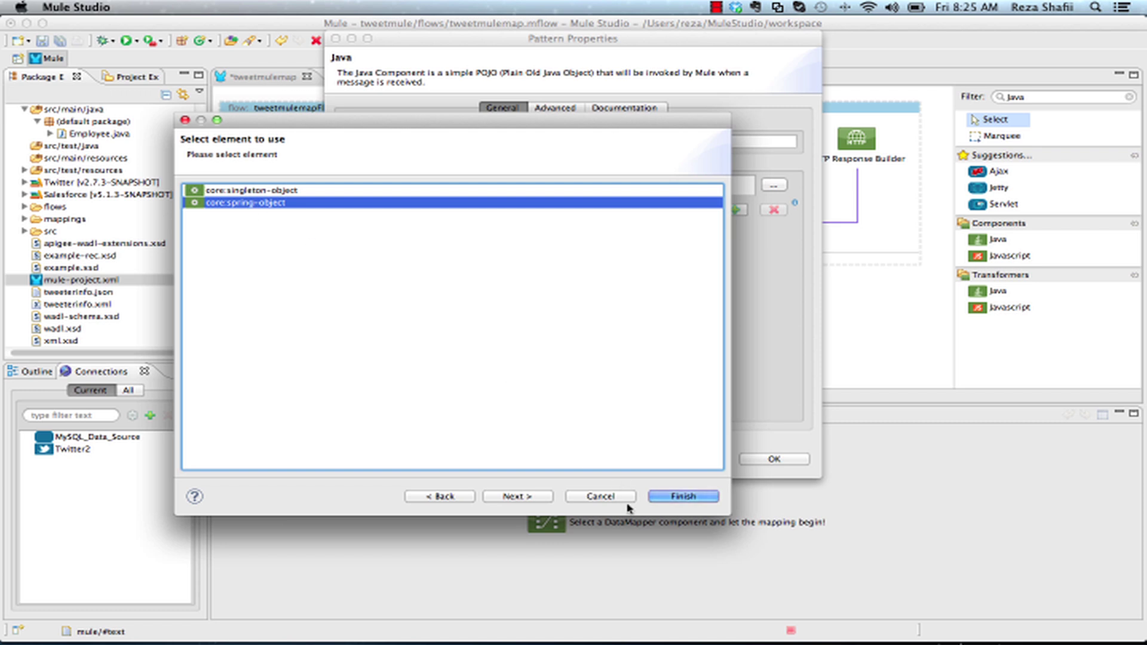
{"action": "left_click", "coordinate": [681, 497]}
{"action": "left_click", "coordinate": [787, 460]}
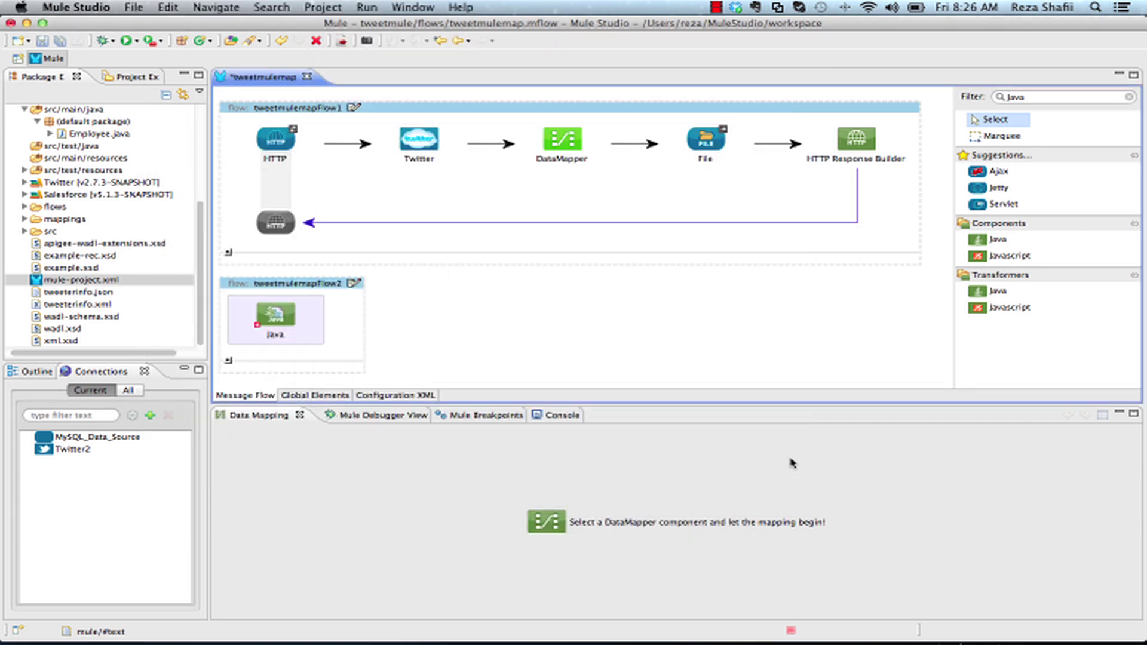
Start a FlowRef lookup table on the DataMapper's input, named lookupEmployee and referring to tweetmulemapFlow2
{"action": "left_click", "coordinate": [581, 153]}
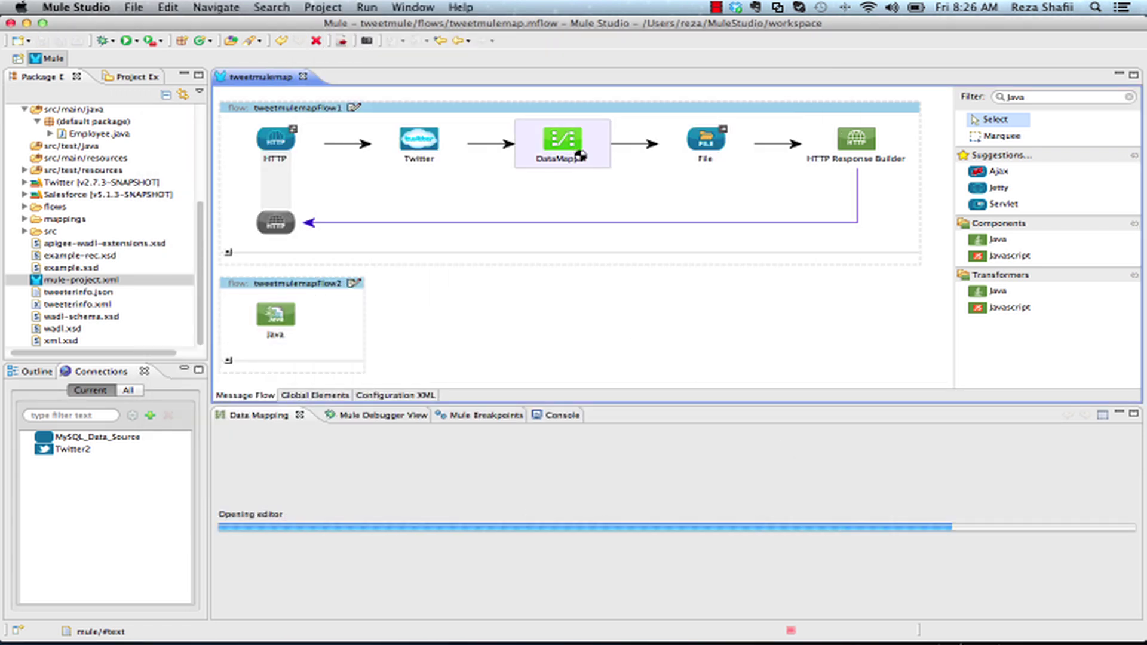
{"action": "left_click_drag", "start_coordinate": [521, 404], "coordinate": [521, 340]}
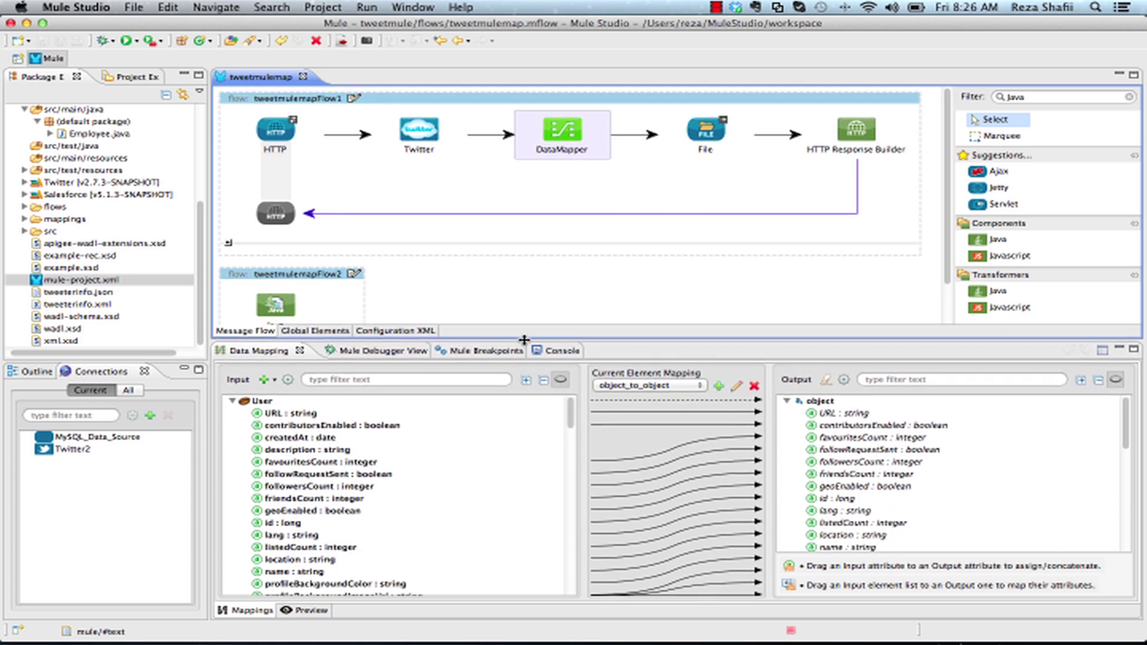
{"action": "left_click", "coordinate": [275, 385]}
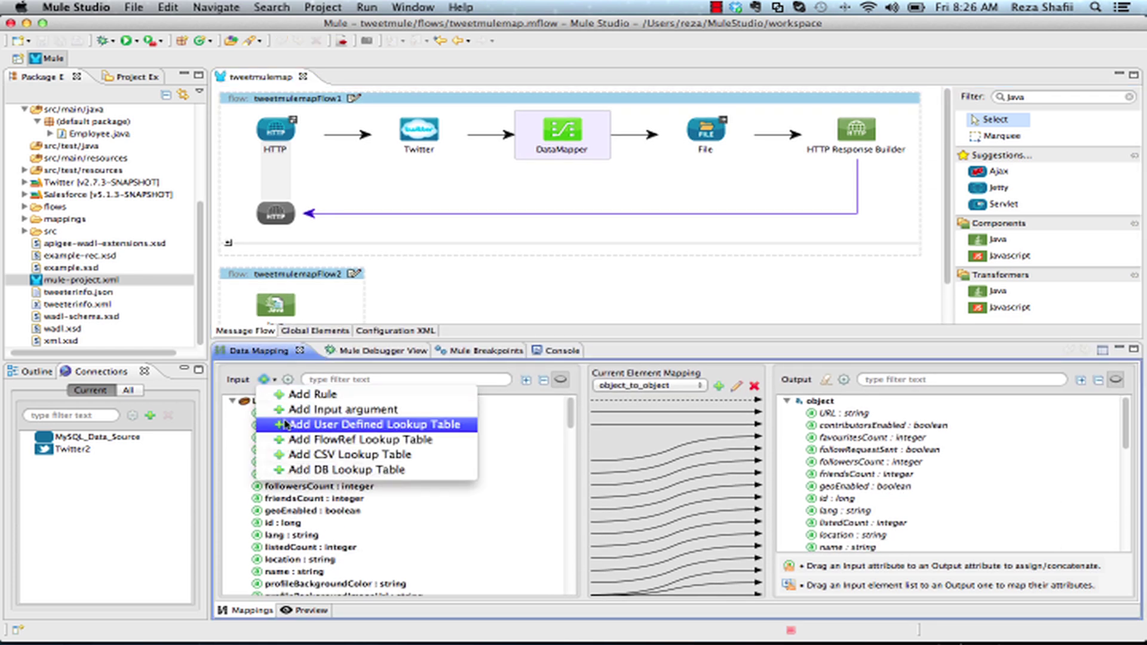
{"action": "left_click", "coordinate": [289, 441]}
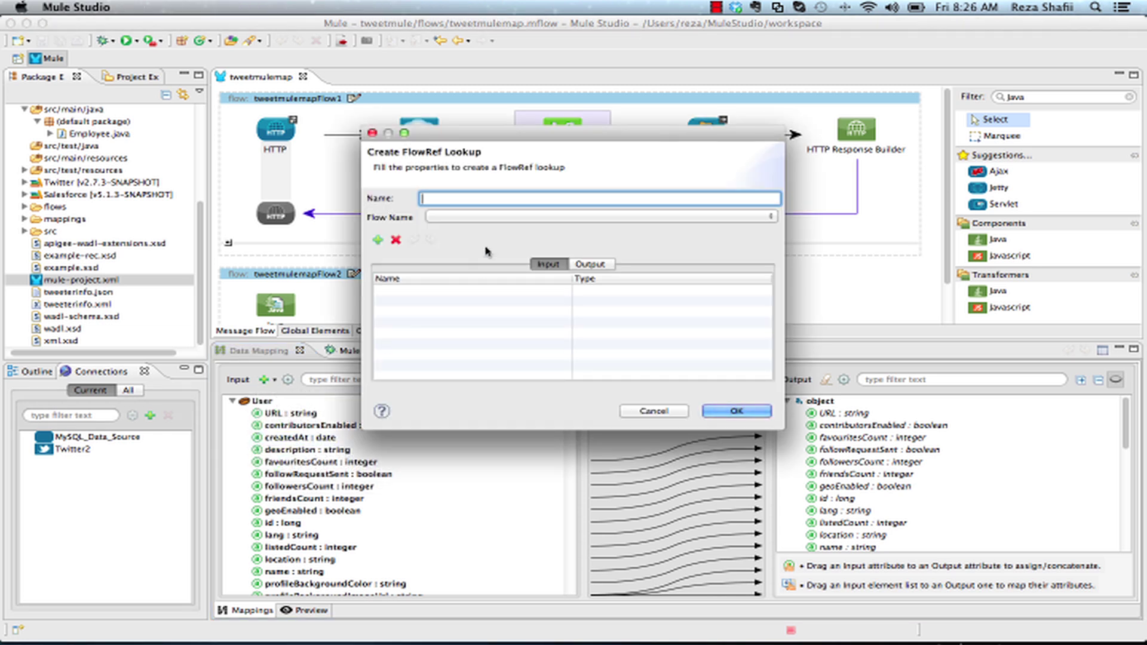
{"action": "left_click", "coordinate": [497, 218]}
{"action": "left_click", "coordinate": [495, 218]}
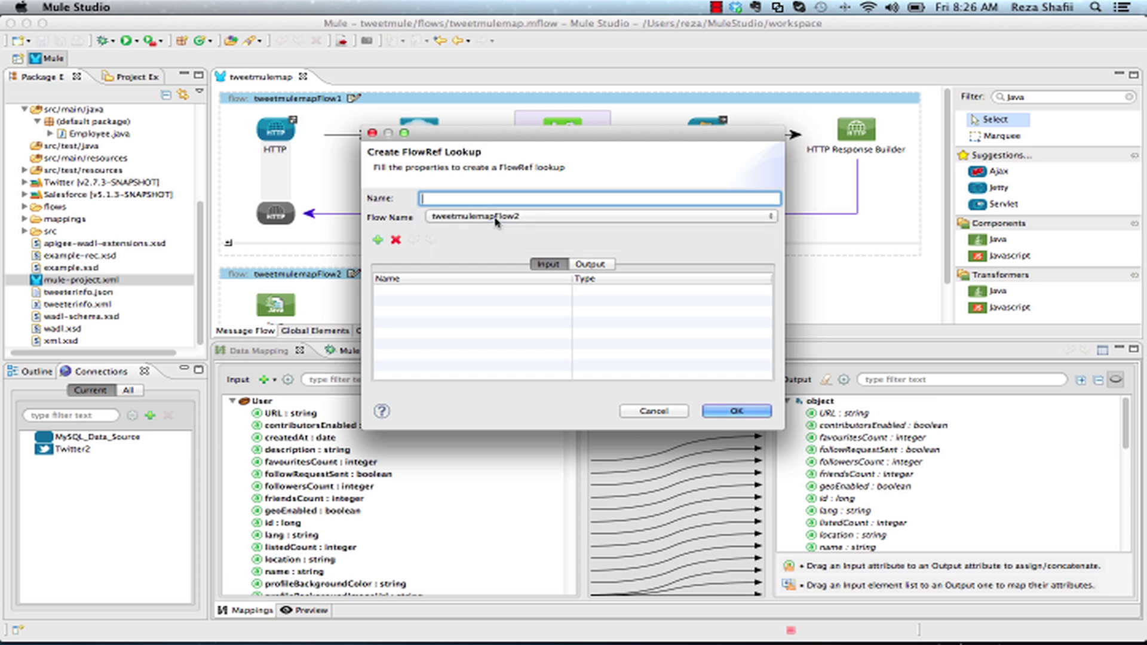
{"action": "left_click", "coordinate": [482, 199]}
{"action": "type", "text": "look"}
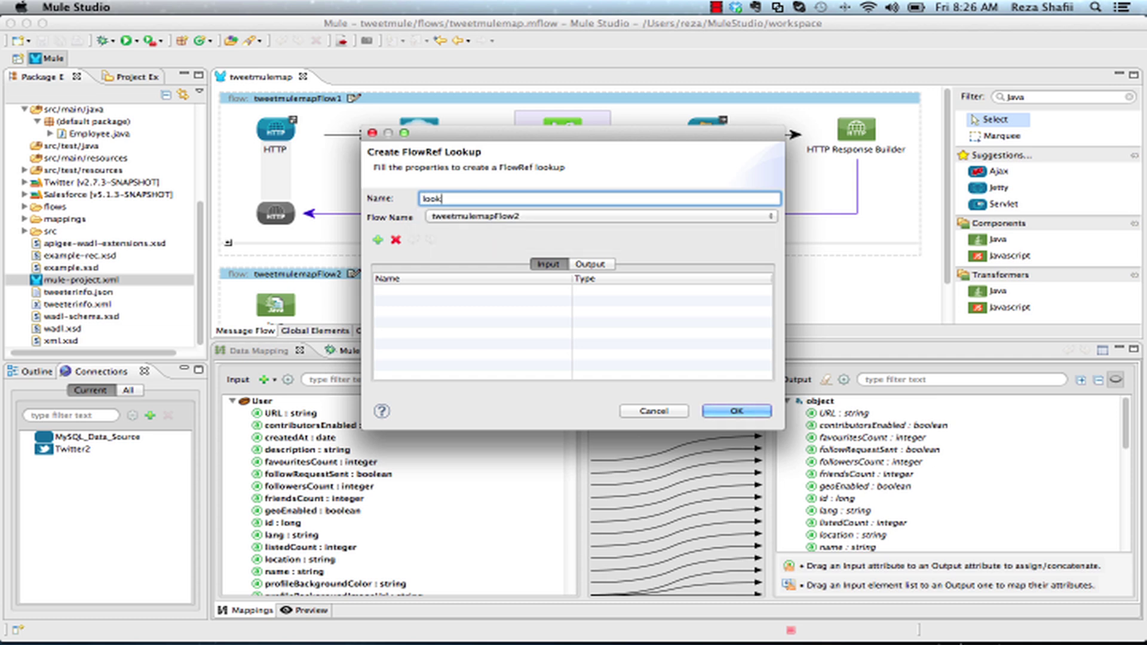
{"action": "type", "text": "upEmployee"}
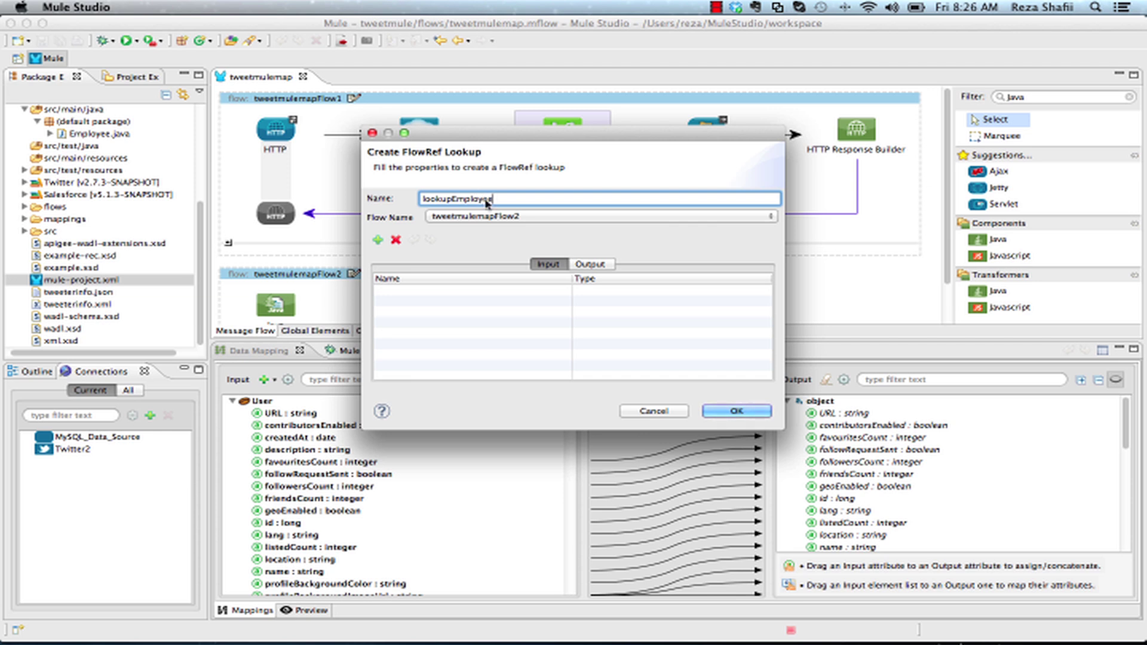
Add a string input field called name to the lookupEmployee lookup
{"action": "left_click", "coordinate": [377, 240]}
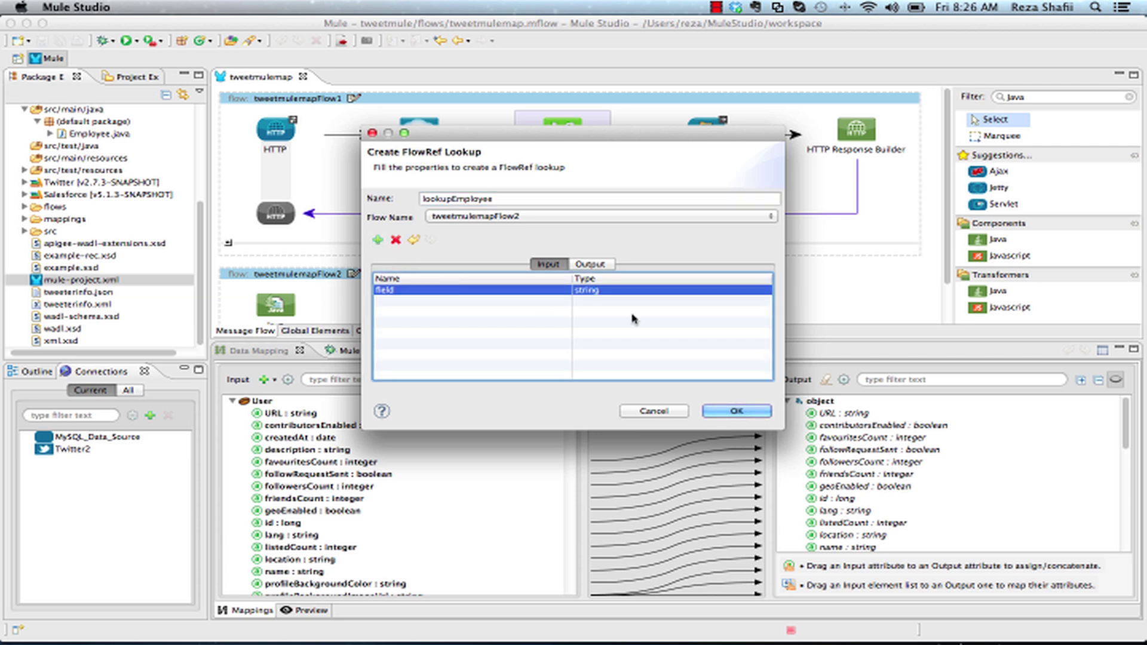
{"action": "left_click", "coordinate": [469, 290]}
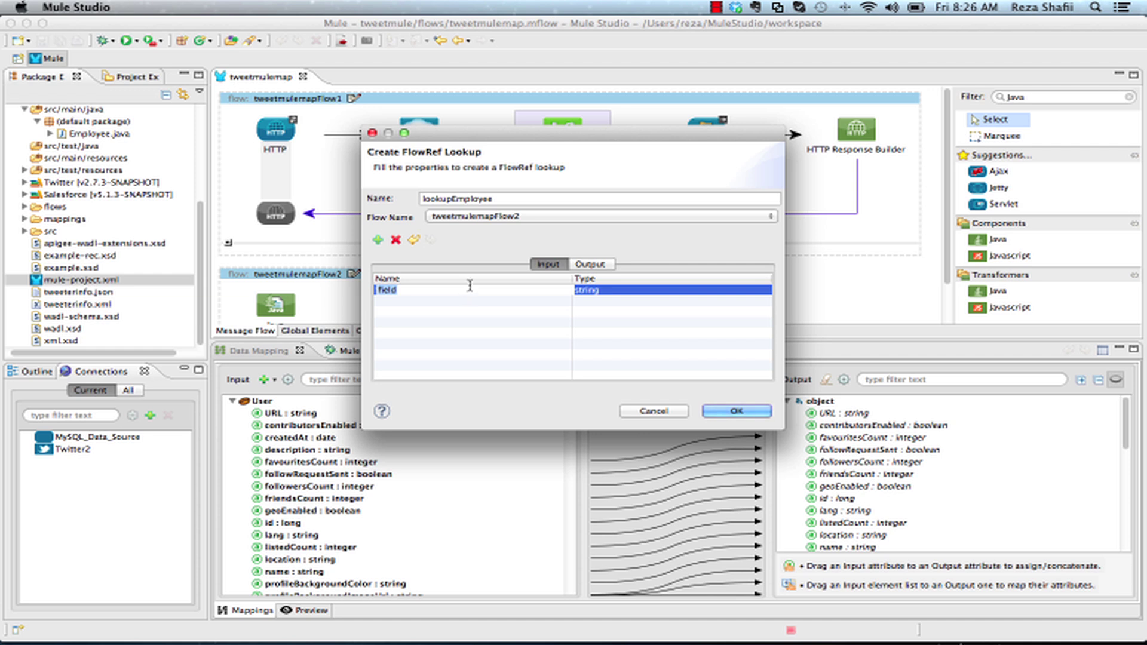
{"action": "type", "text": "name"}
Add a string output field called number to the lookup and create the lookup table
{"action": "left_click", "coordinate": [590, 263]}
{"action": "left_click", "coordinate": [500, 293]}
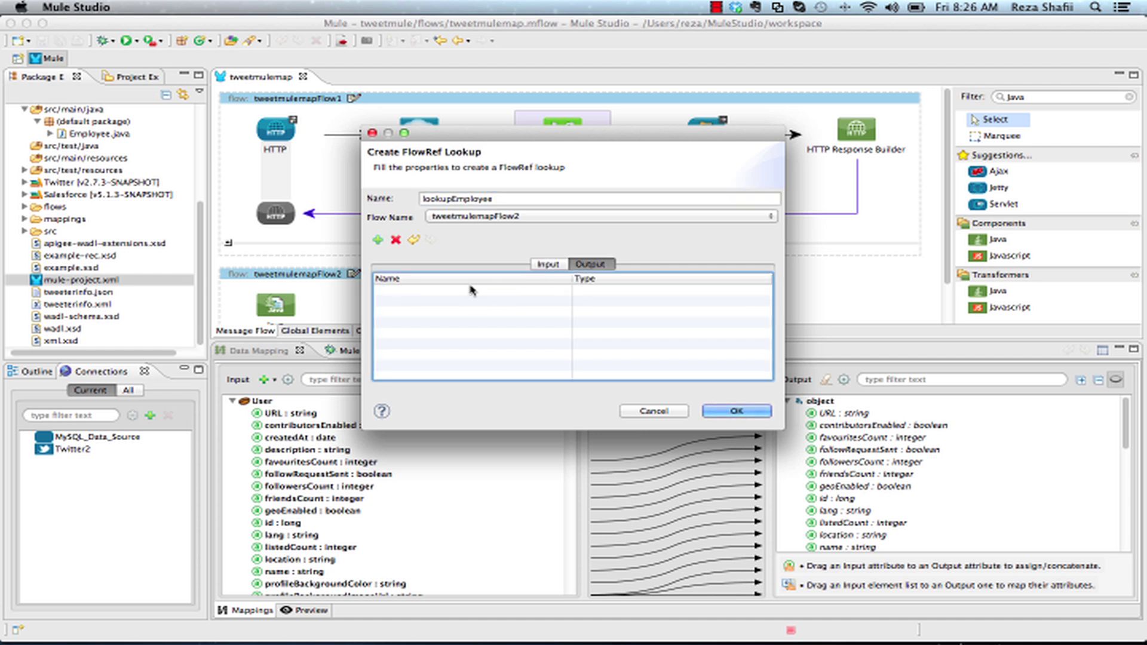
{"action": "left_click", "coordinate": [377, 241]}
{"action": "left_click", "coordinate": [416, 290]}
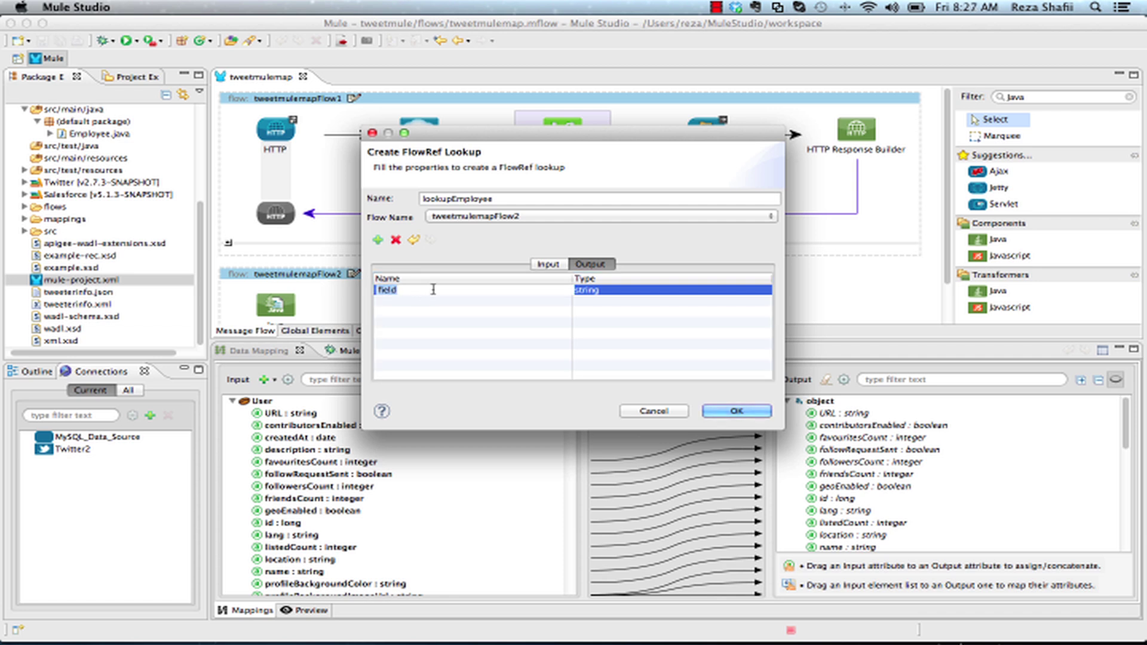
{"action": "type", "text": "number"}
{"action": "left_click", "coordinate": [536, 309]}
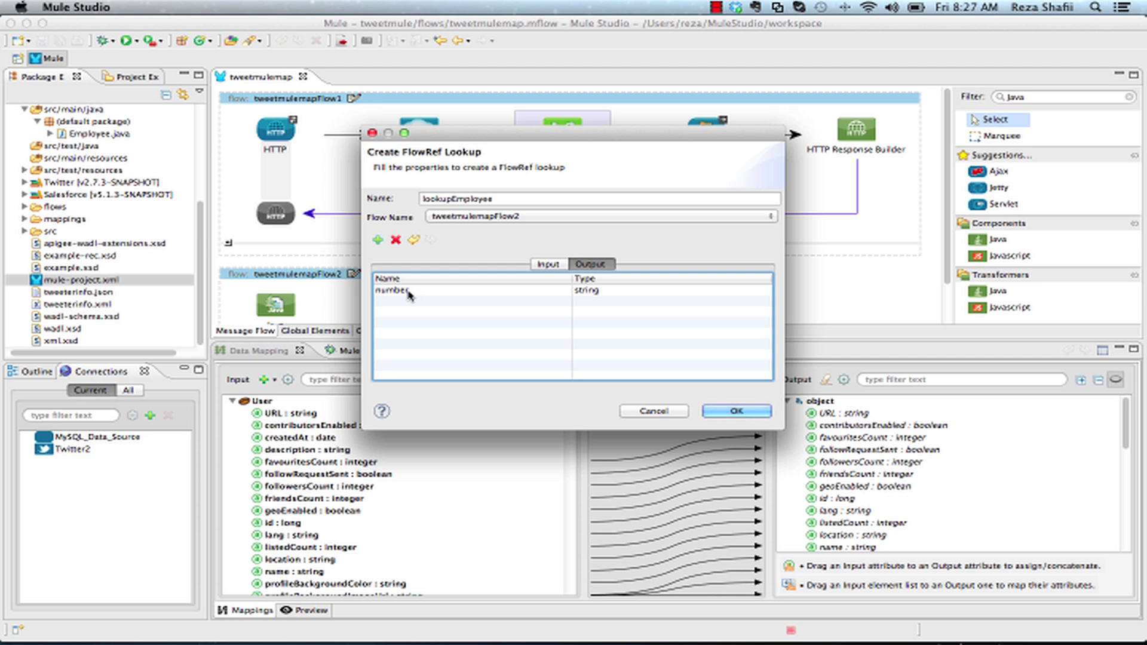
{"action": "left_click", "coordinate": [735, 412]}
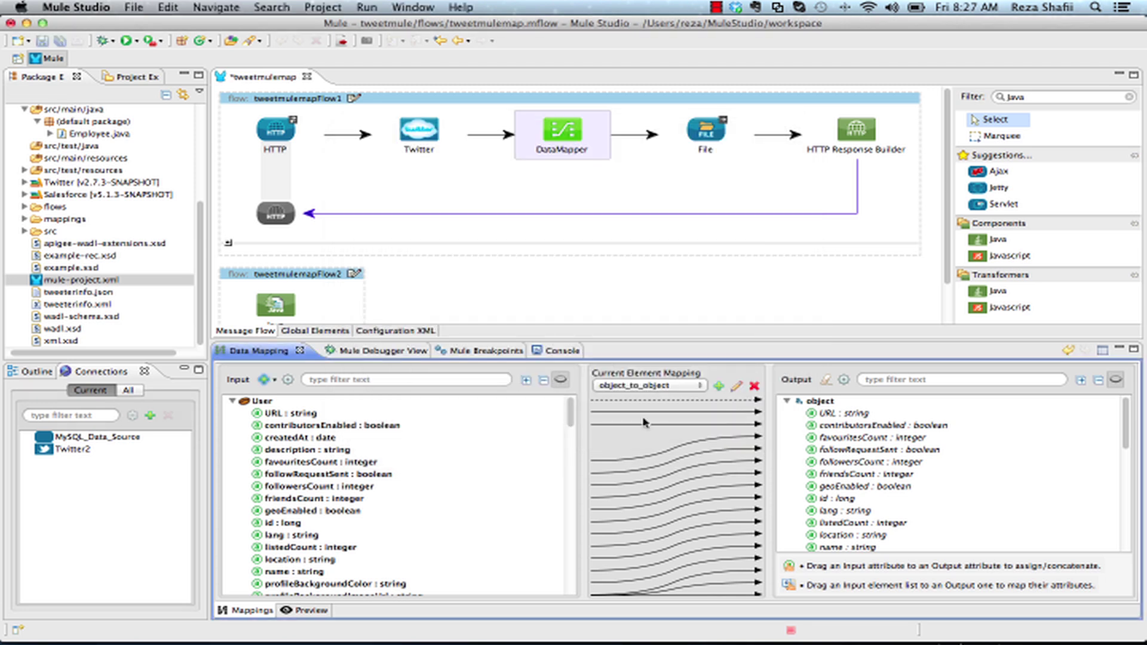
Map lookupEmployee's number field to the output id field, using payload.name as the search key expression for name
{"action": "scroll", "coordinate": [510, 472], "scroll_direction": "down", "scroll_amount": 10}
{"action": "scroll", "coordinate": [511, 471], "scroll_direction": "down", "scroll_amount": 15}
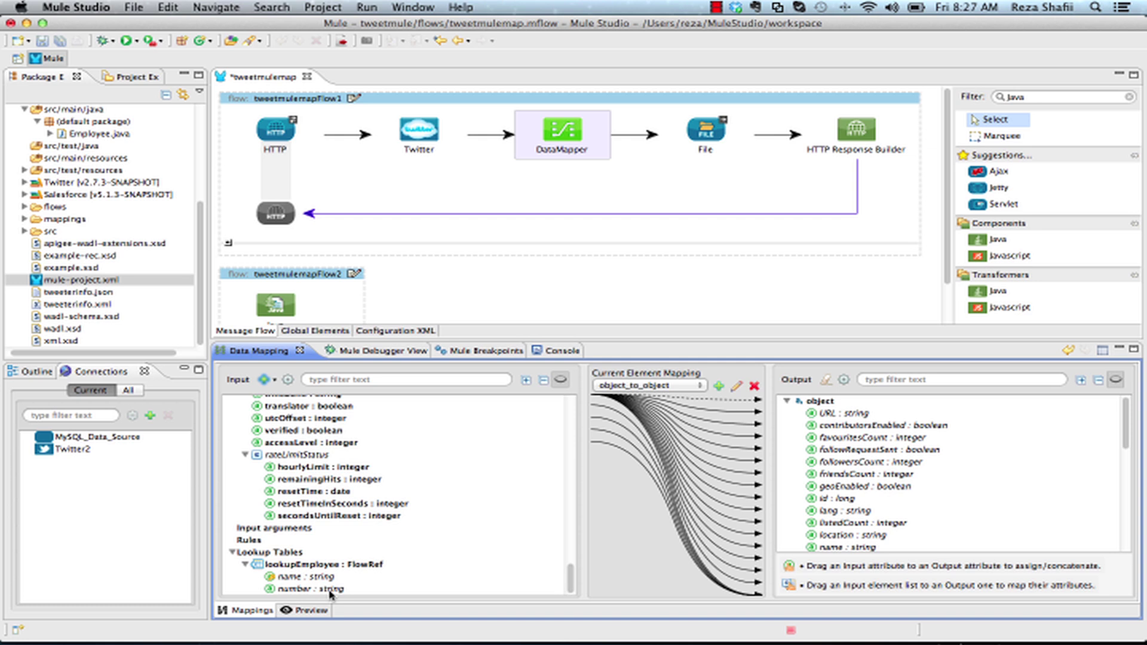
{"action": "left_click_drag", "start_coordinate": [329, 591], "coordinate": [821, 501]}
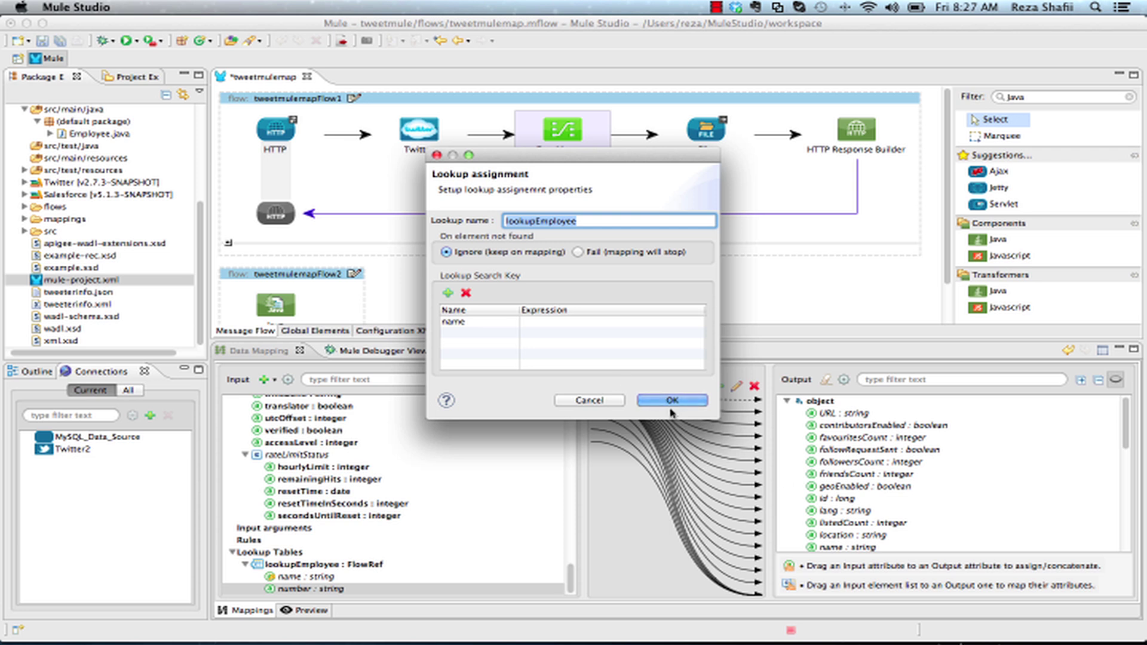
{"action": "type", "text": "payl"}
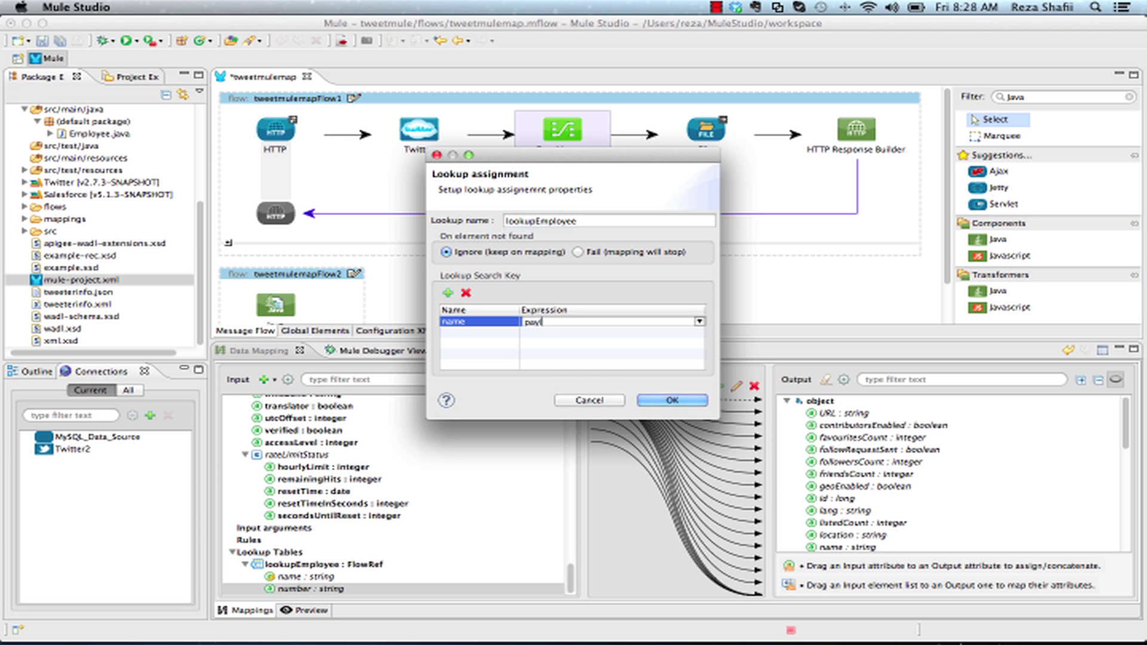
{"action": "type", "text": "oad.name"}
{"action": "left_click", "coordinate": [658, 399]}
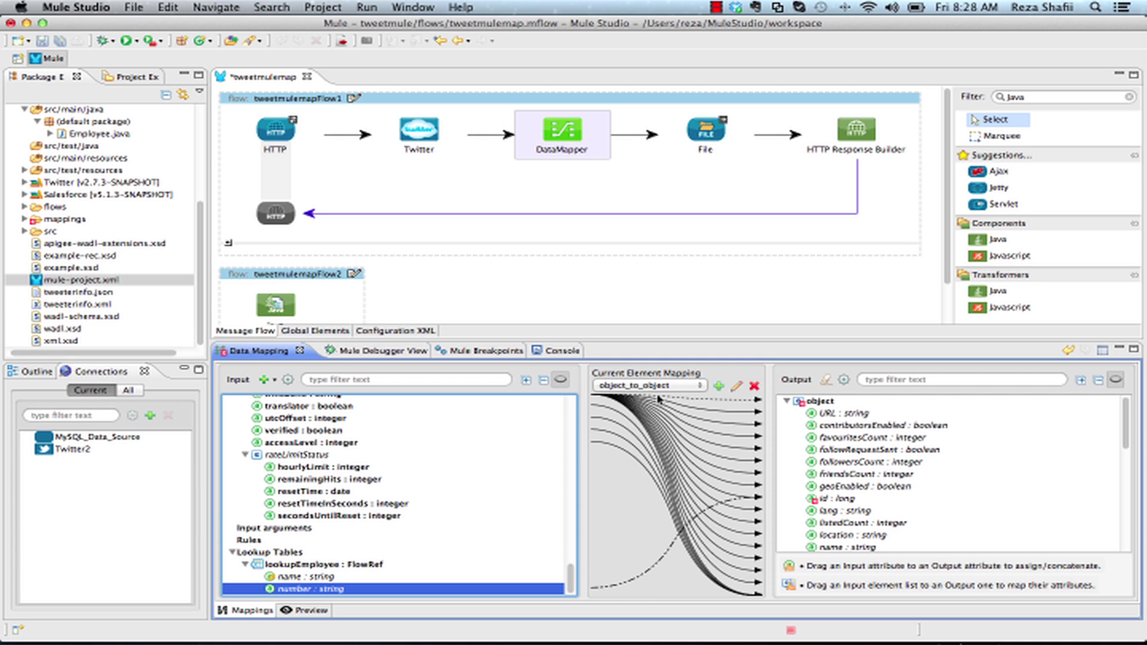
{"action": "mouse_move", "coordinate": [864, 505]}
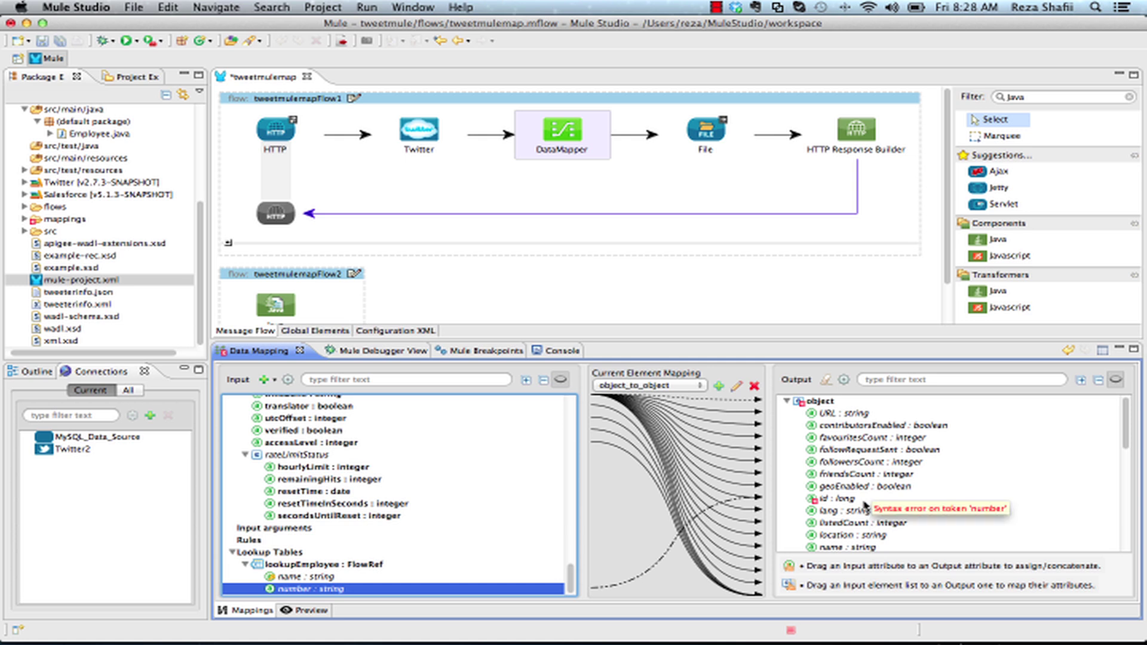